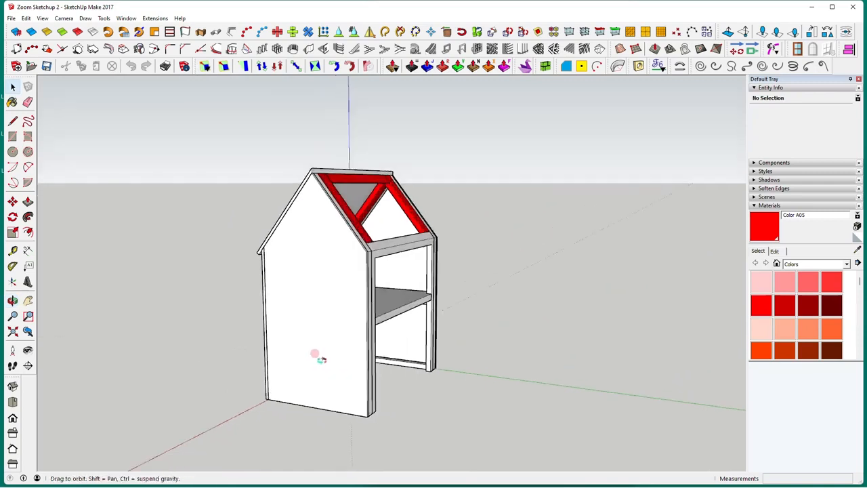
Place a horizontal guide on the gable-end wall 3.00 m above its bottom edge, aligned with the underside of the floor slab.
scroll(285, 355, up, 2)
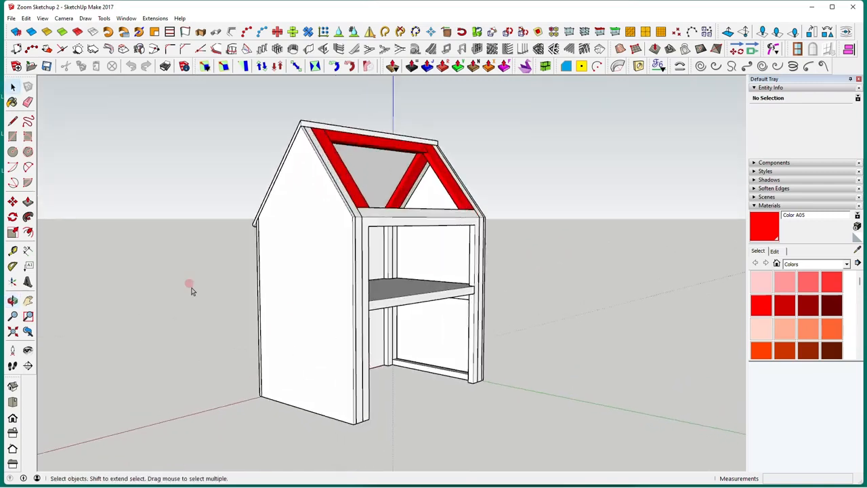
click(13, 250)
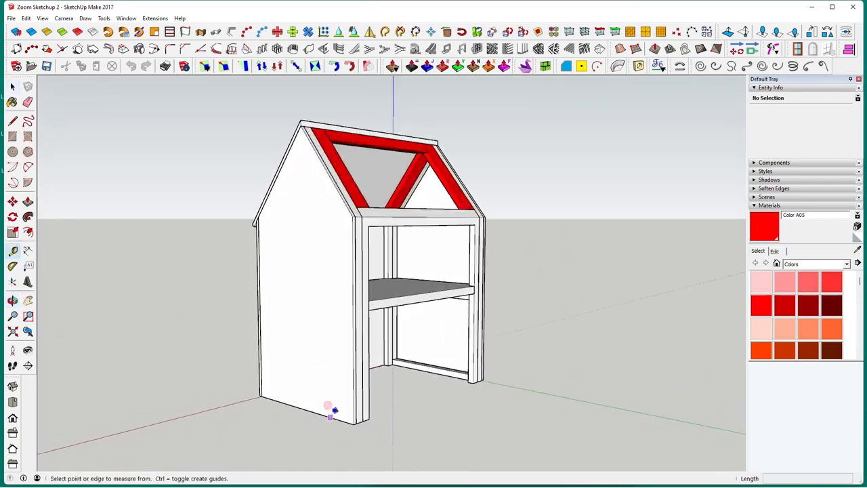
click(330, 415)
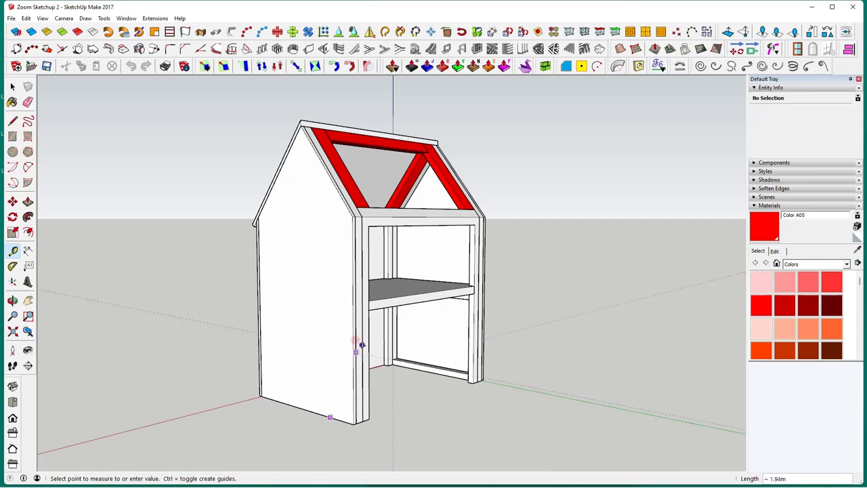
click(374, 309)
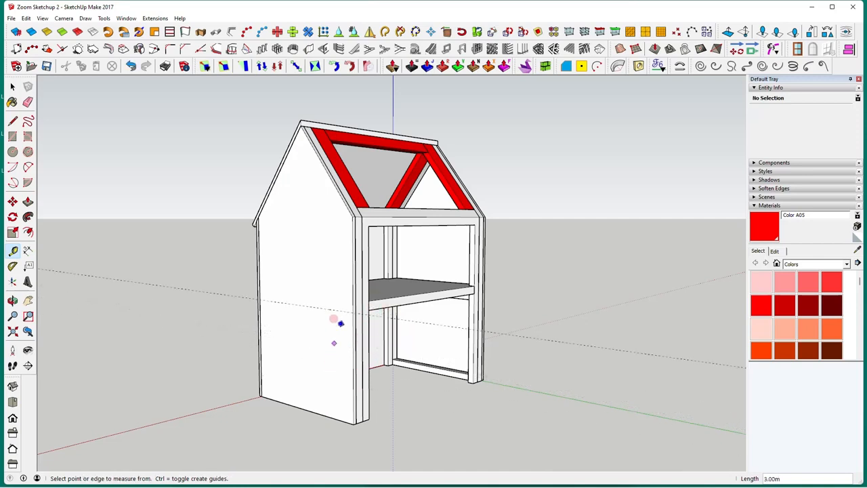
Add a horizontal guide at the floor slab's top surface and another at the eaves corner, about 2.25 m above it.
scroll(332, 307, up, 3)
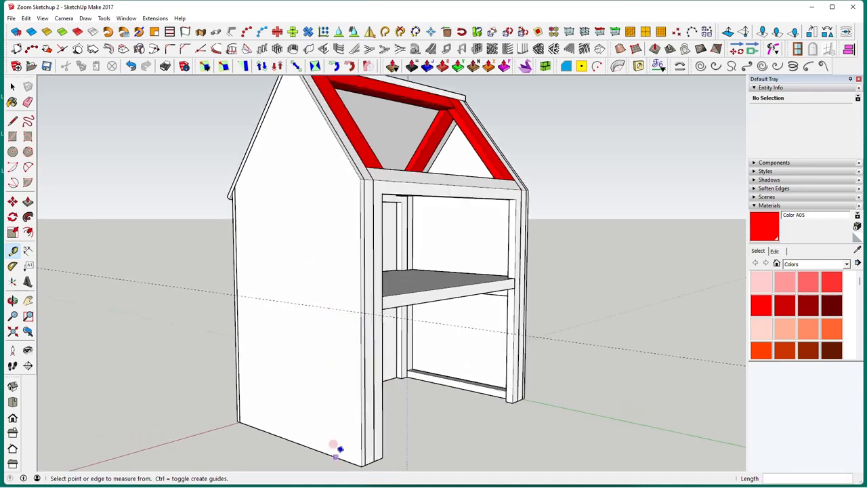
click(334, 446)
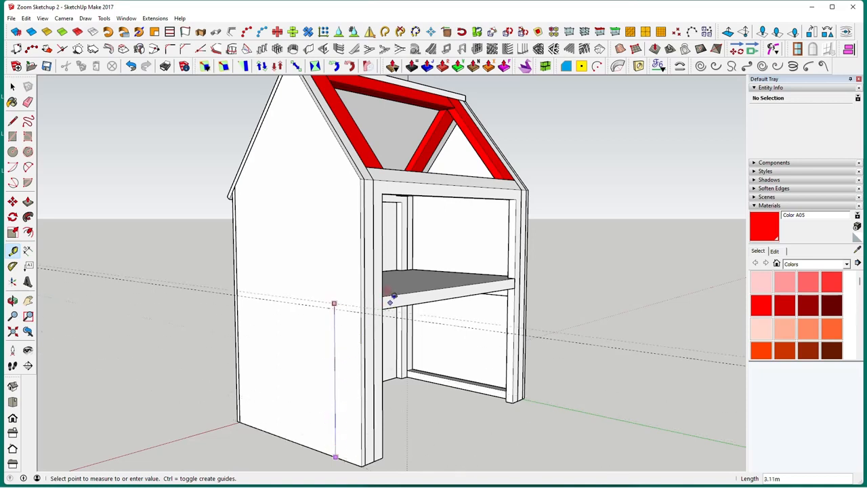
click(390, 285)
click(341, 286)
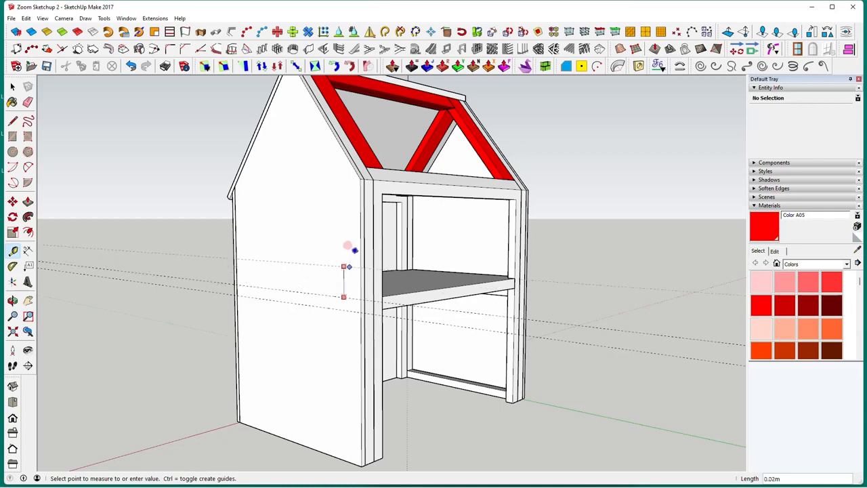
click(362, 173)
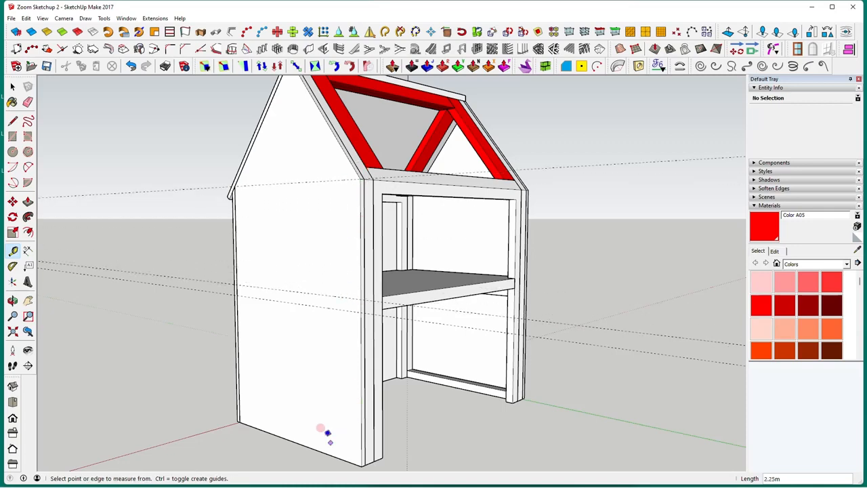
Place vertical guides on the gable-end wall, each 0.5 m in from one of its two vertical edges.
middle_drag(329, 441, 519, 440)
click(310, 368)
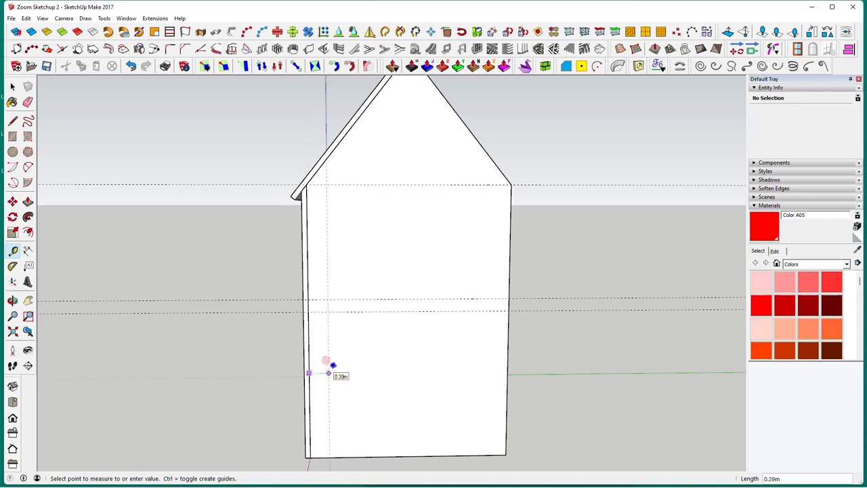
key(Return)
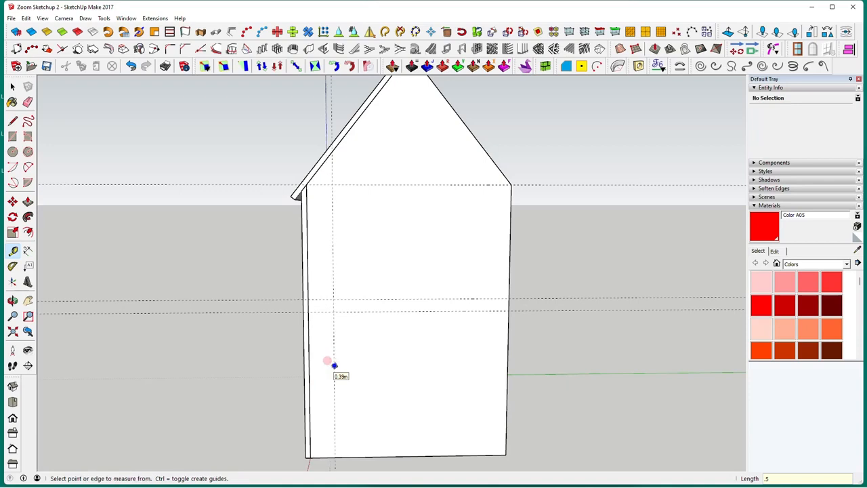
click(508, 365)
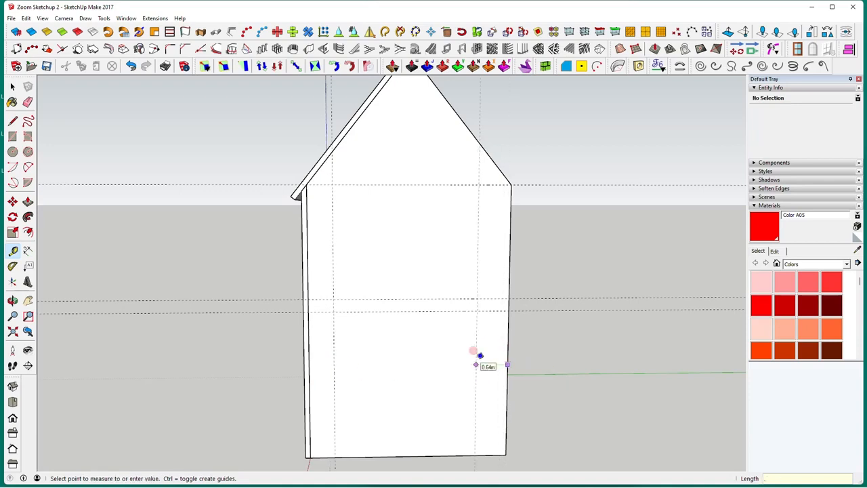
key(Escape)
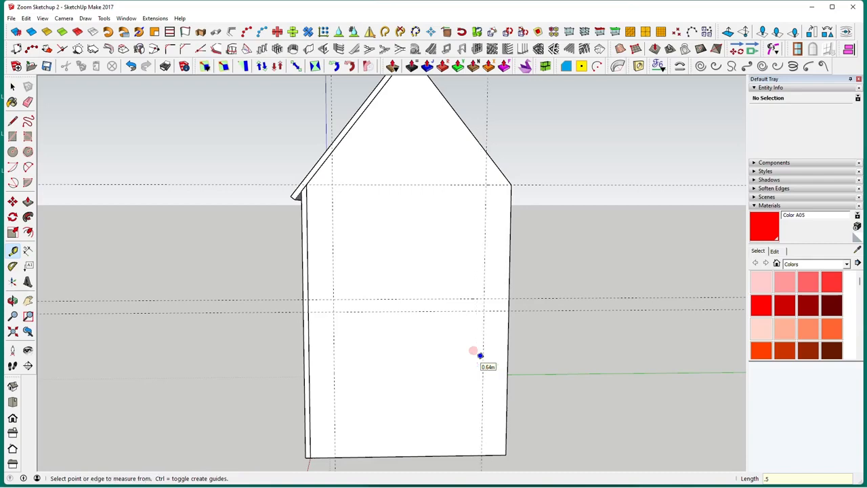
Move the human scale figure outside the house and up to the upper-floor guide beside the gable wall's front corner.
mouse_move(538, 379)
middle_down()
mouse_move(410, 411)
mouse_move(324, 387)
mouse_move(360, 379)
mouse_move(327, 334)
middle_up()
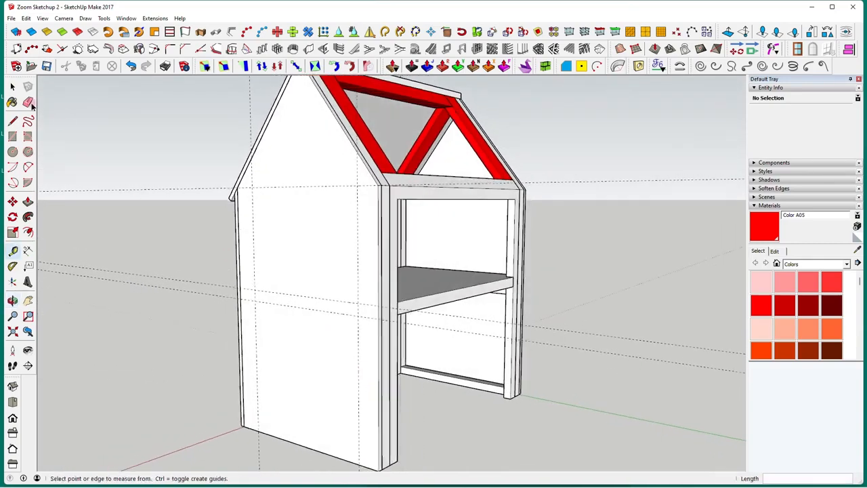
key(space)
click(188, 319)
middle_drag(249, 376, 113, 390)
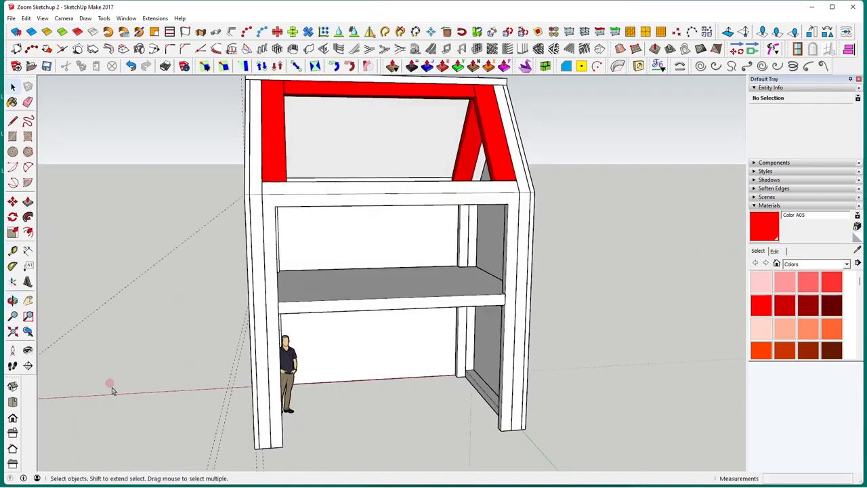
click(288, 371)
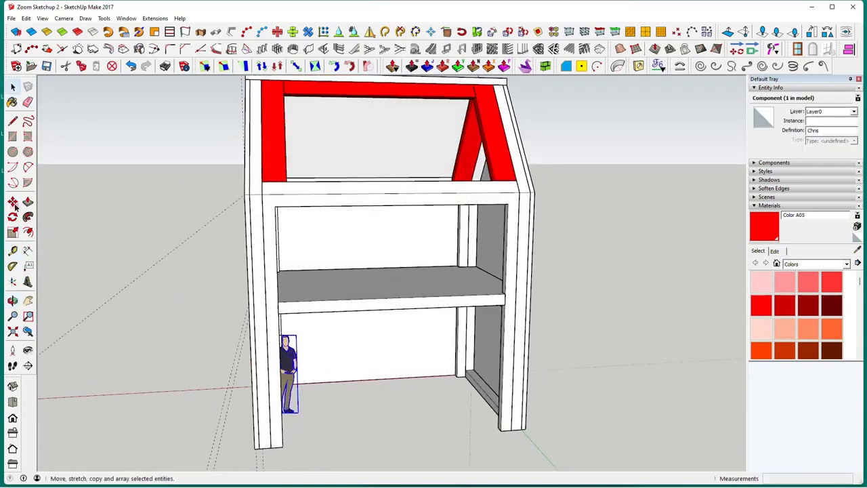
key(m)
click(275, 375)
click(248, 406)
middle_drag(248, 406, 380, 400)
click(344, 400)
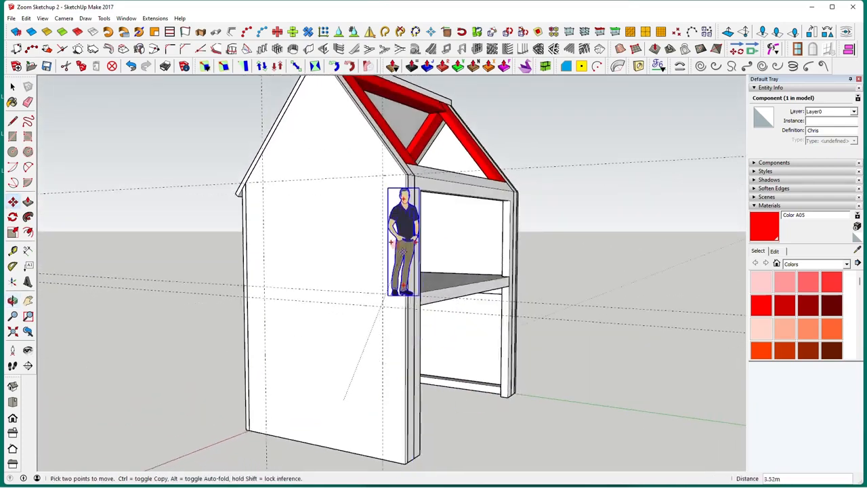
click(402, 250)
Add a horizontal guide about 1.11 m above the upper-floor guide and a vertical guide about 0.88 m in from the roof-overhang side guide.
middle_drag(304, 348, 426, 387)
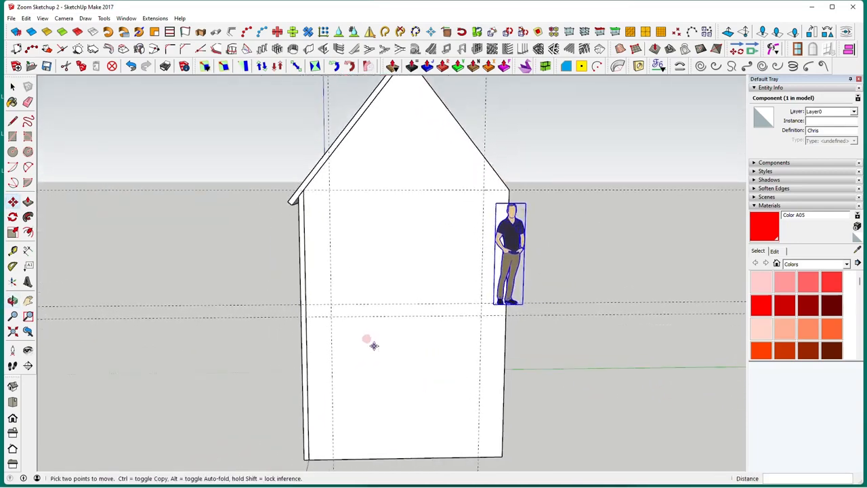
middle_drag(373, 345, 284, 314)
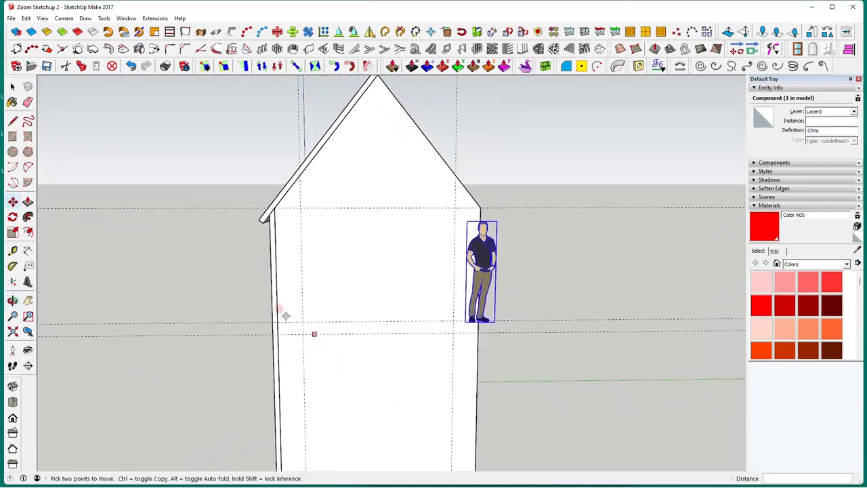
click(13, 251)
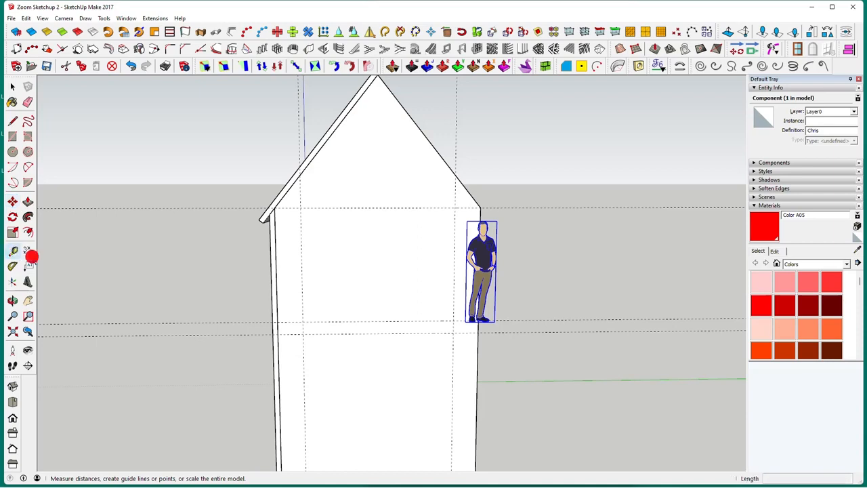
click(336, 321)
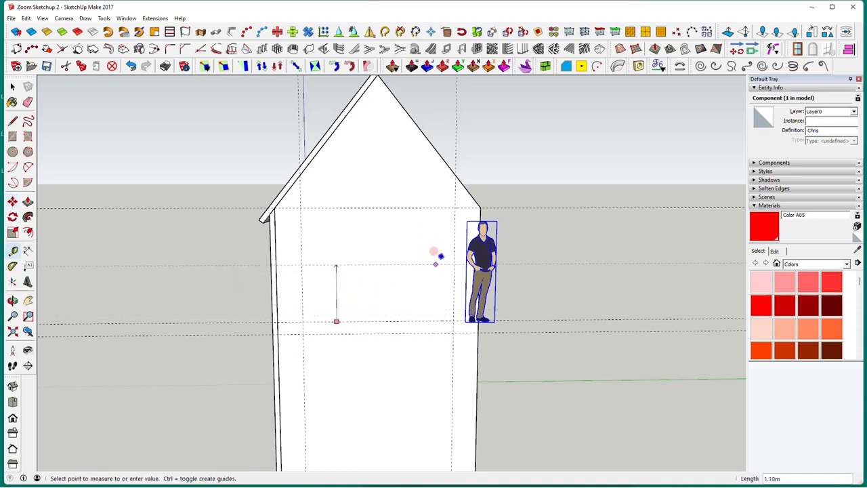
click(440, 264)
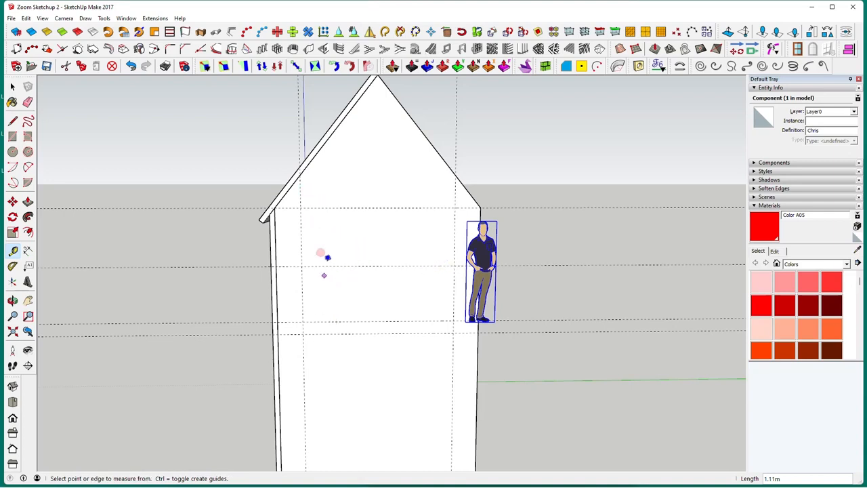
click(301, 235)
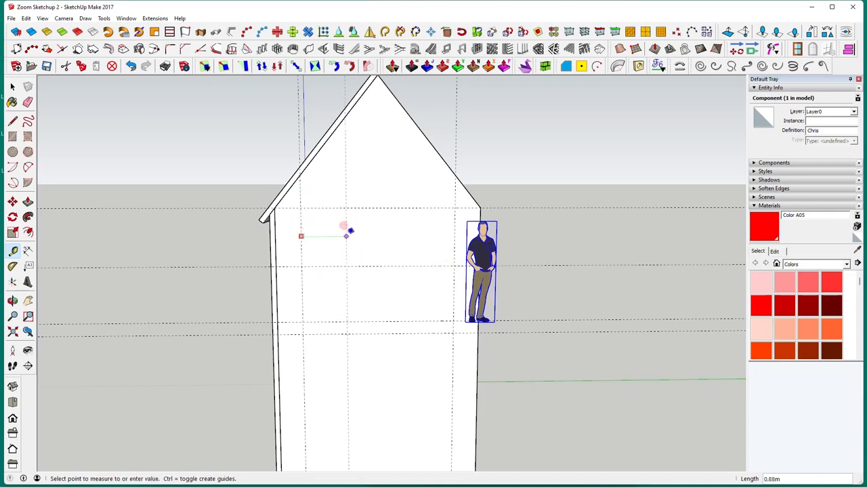
click(346, 235)
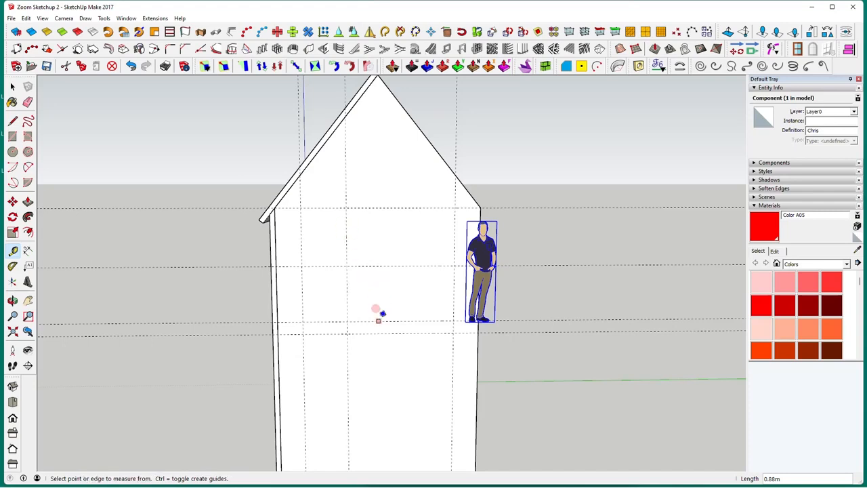
Open the gable wall for editing and draw a window rectangle about 1.14 by 0.88 m between the upper-floor guides.
key(space)
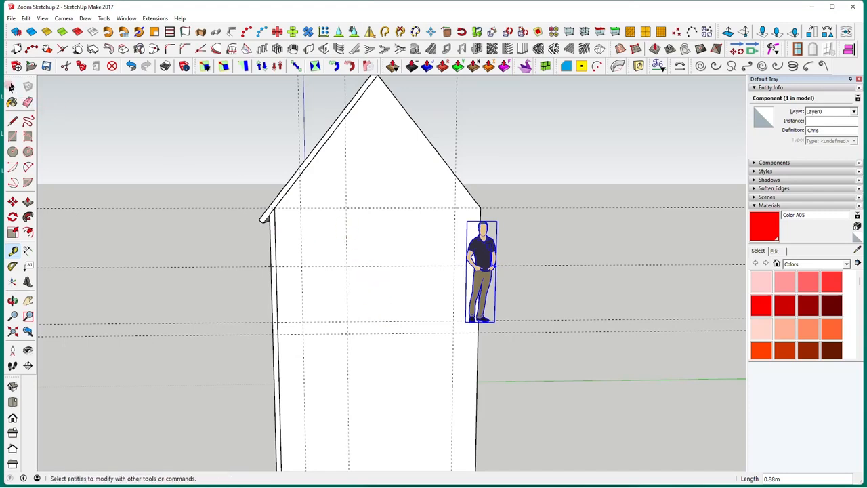
click(391, 396)
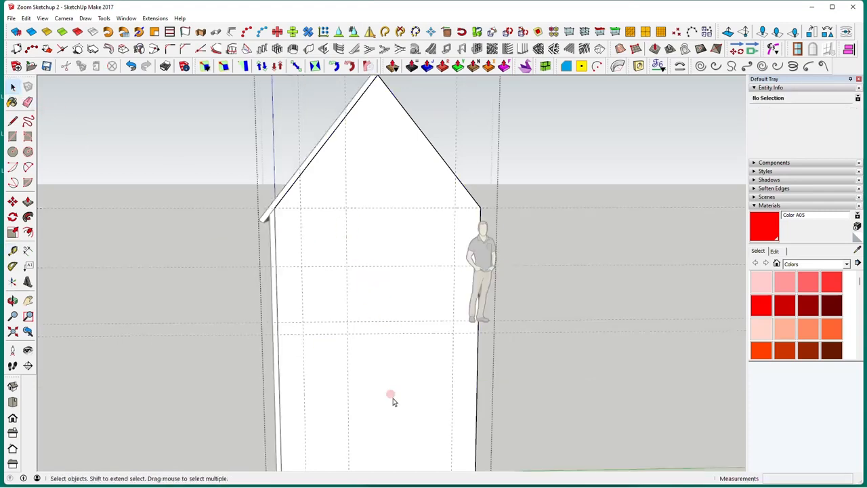
click(391, 396)
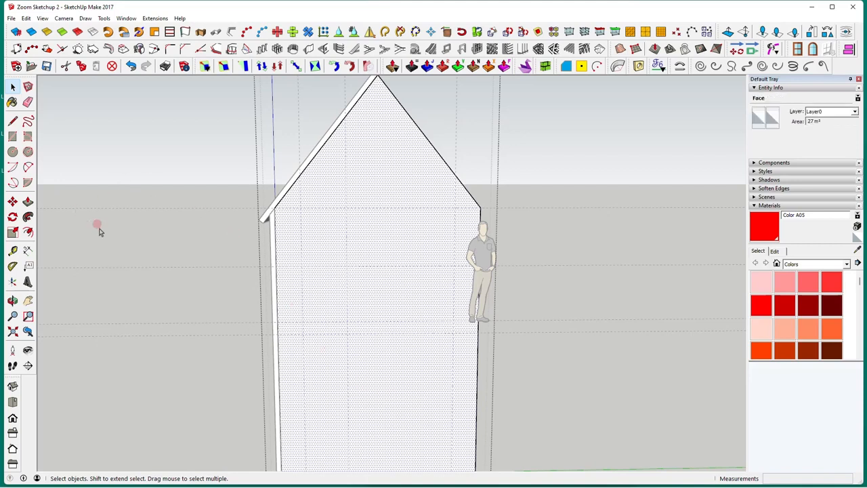
click(12, 136)
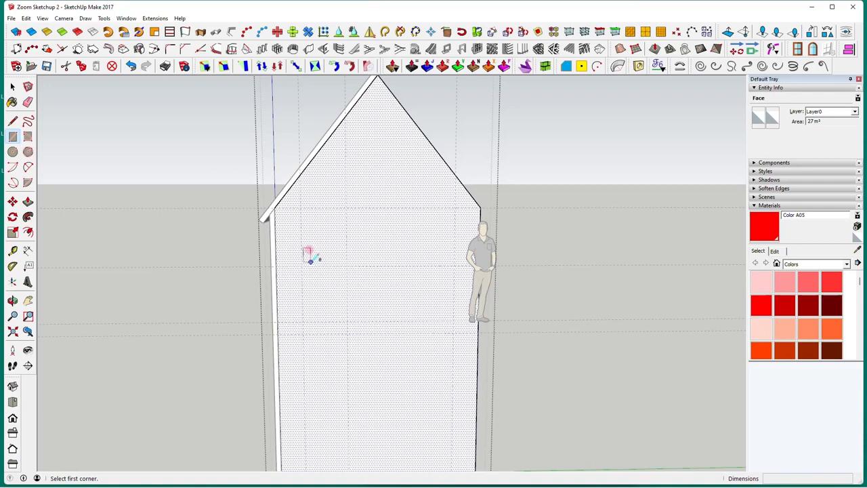
click(300, 208)
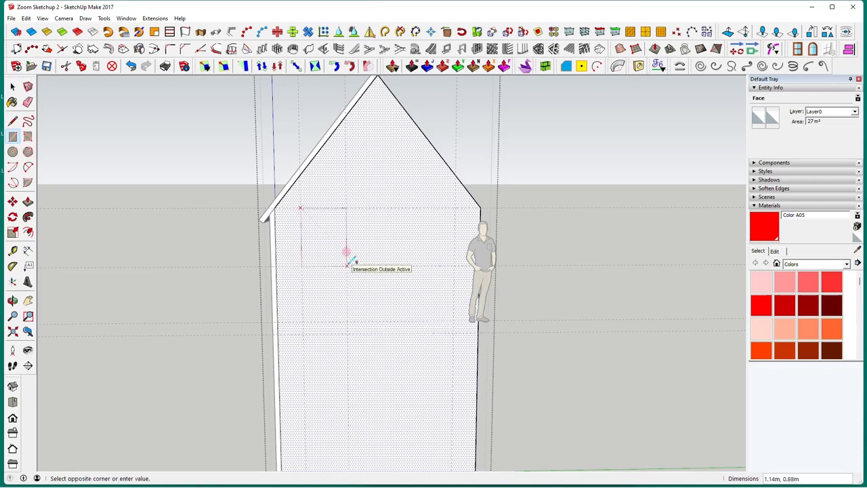
click(346, 265)
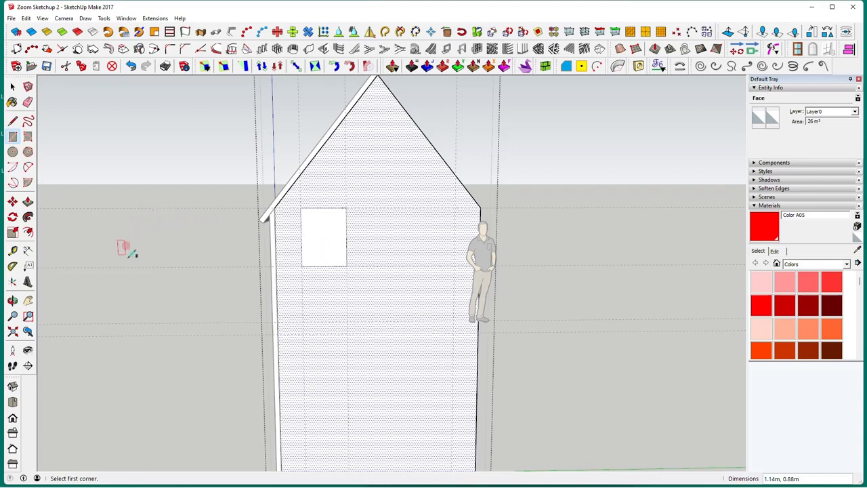
Place a horizontal guide about 0.32 m below the window rectangle's upper edge.
click(12, 250)
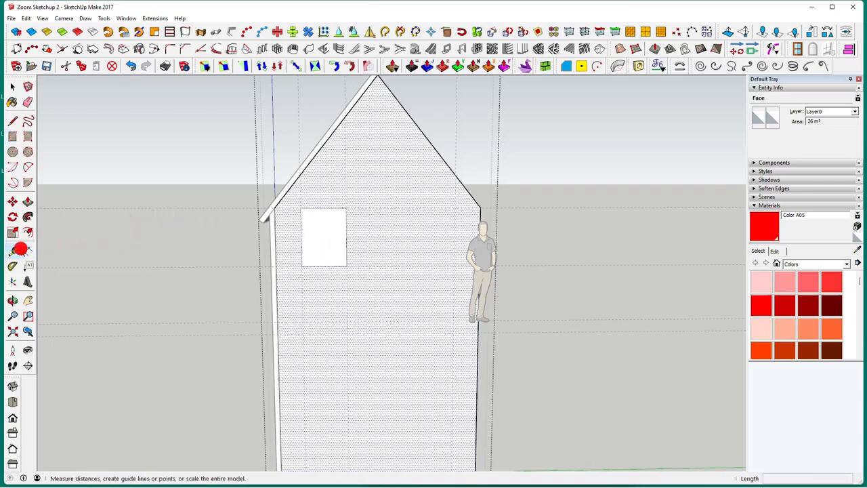
click(326, 201)
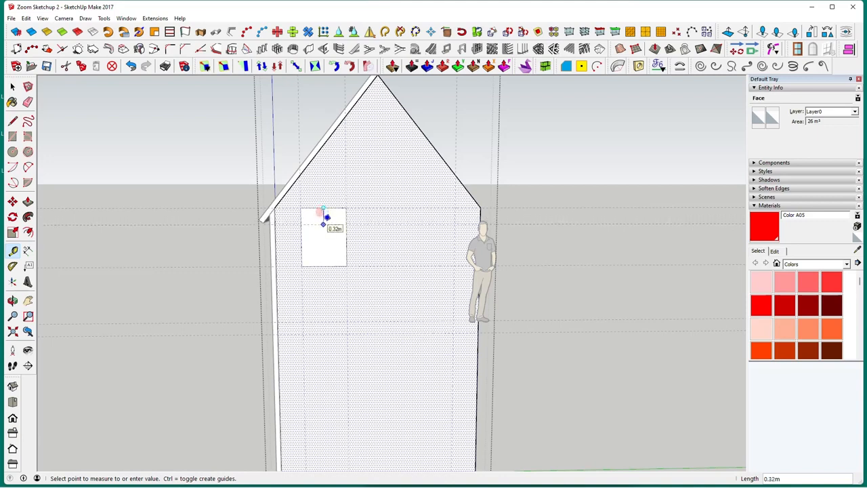
click(324, 224)
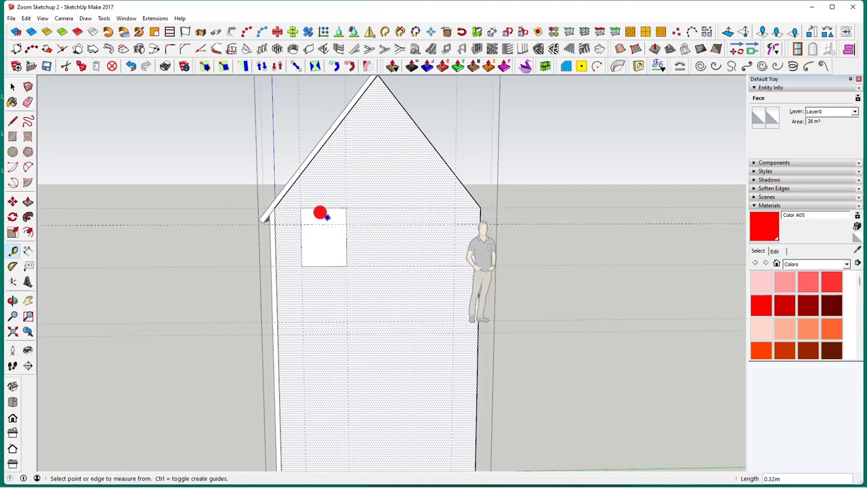
Draw a two-point arc about 0.88 m wide between the window's sides at the new guide, bulging about 0.32 m to the upper edge.
click(28, 167)
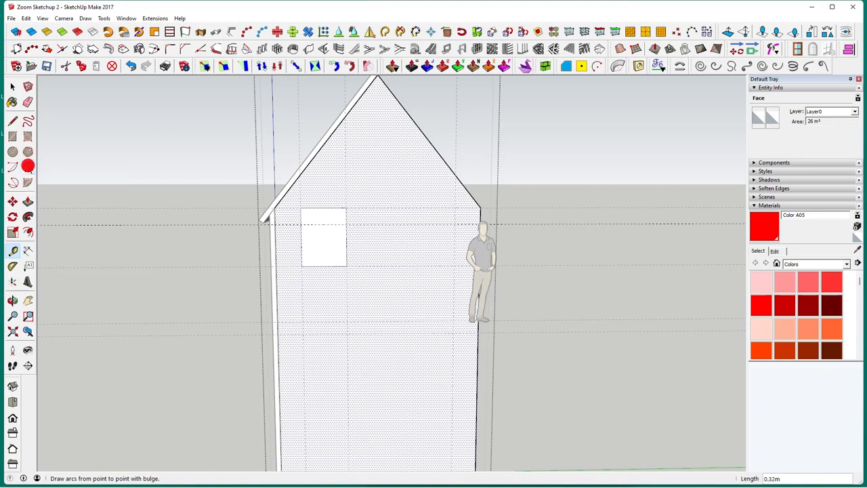
click(301, 224)
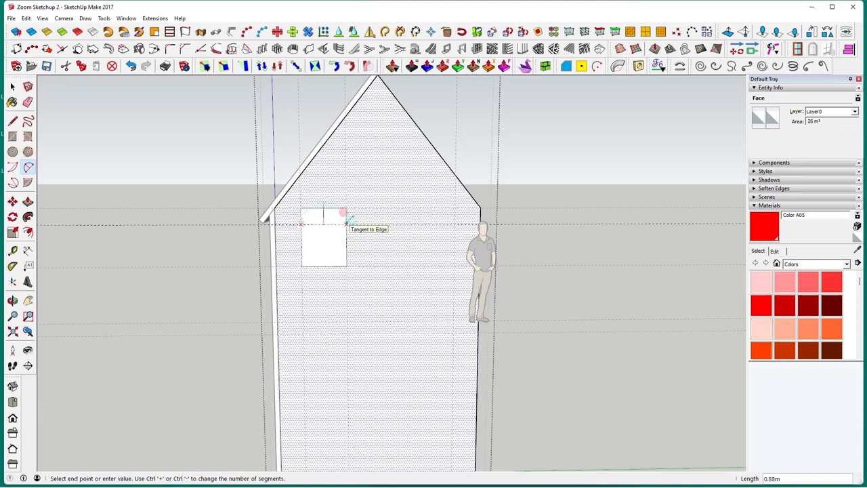
click(346, 223)
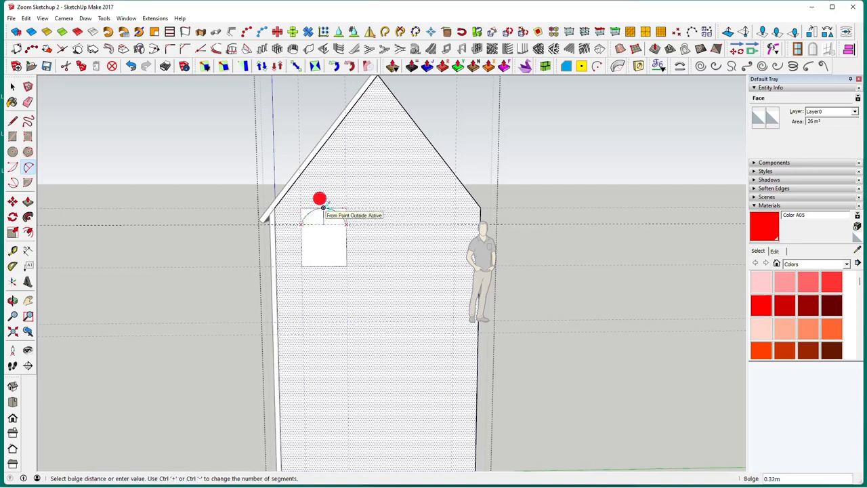
click(322, 209)
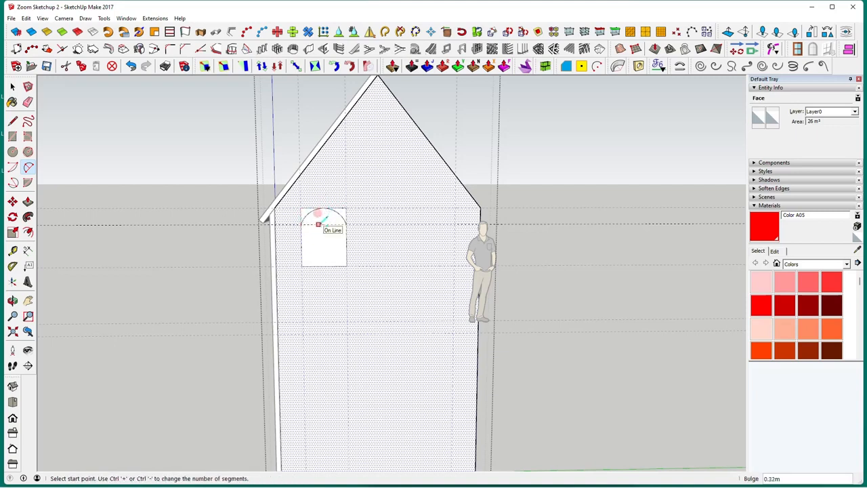
key(space)
Delete the leftover straight edges around the window's arch so only the arched outline remains.
scroll(330, 252, up, 3)
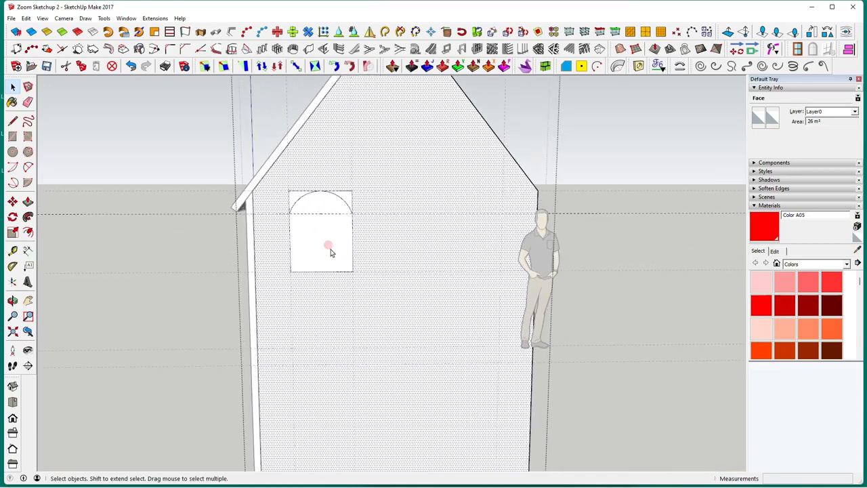
middle_drag(330, 252, 368, 243)
scroll(361, 234, up, 2)
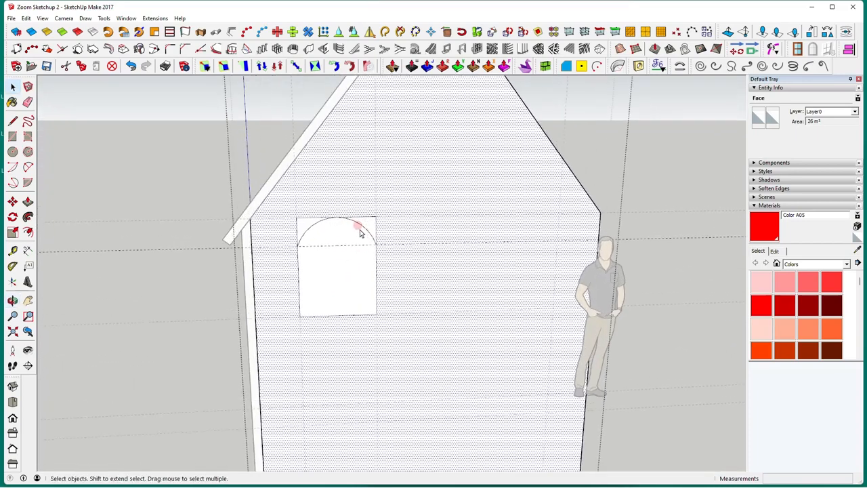
click(367, 215)
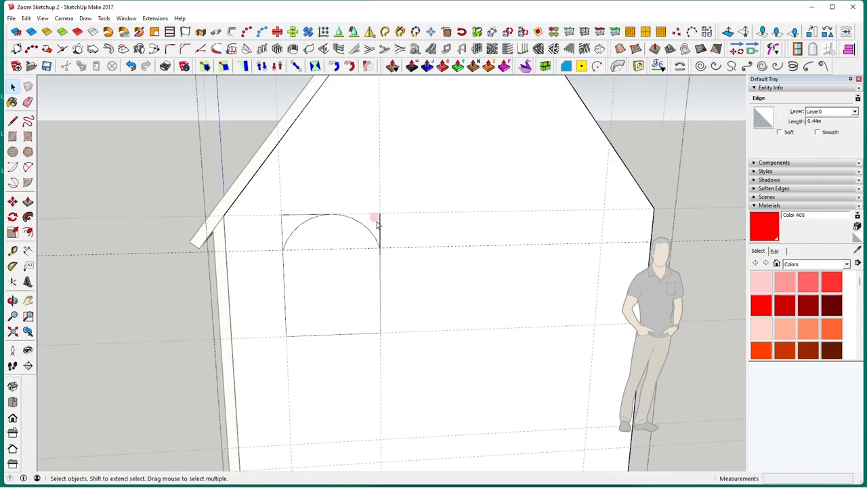
click(378, 222)
click(307, 216)
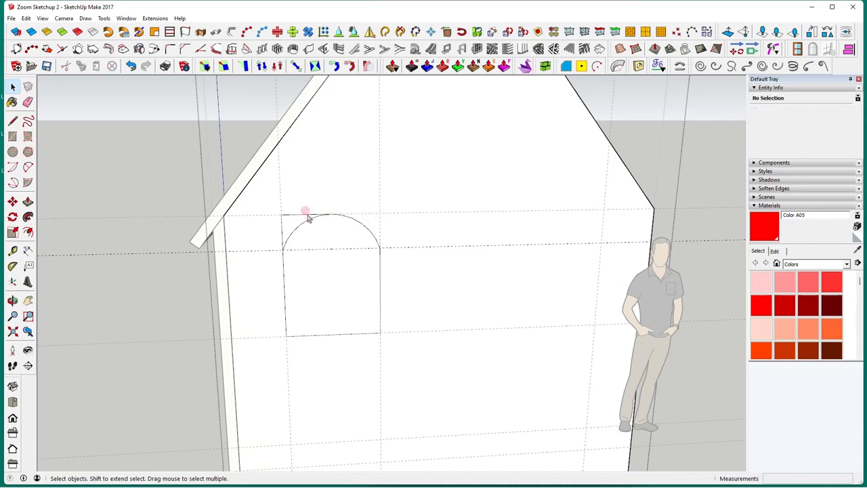
click(308, 216)
key(Delete)
Offset the arched window face's outline 0.12 m outward to form a surround.
middle_drag(362, 323, 335, 286)
click(317, 277)
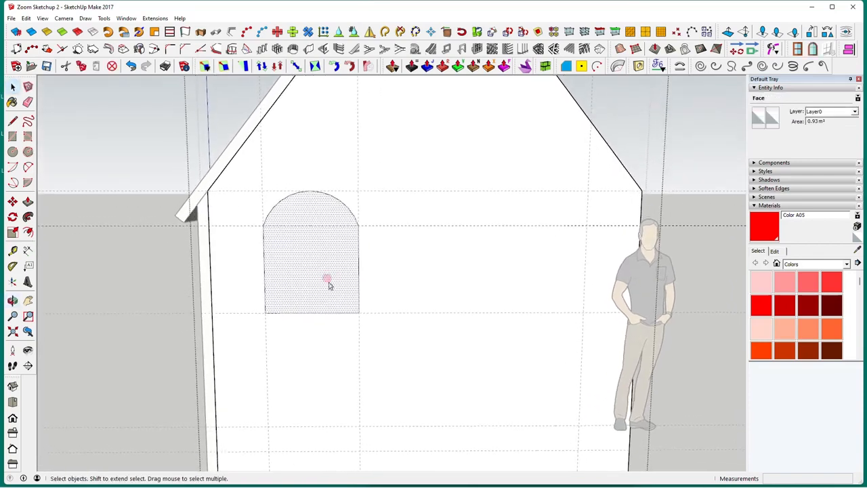
click(28, 232)
click(358, 263)
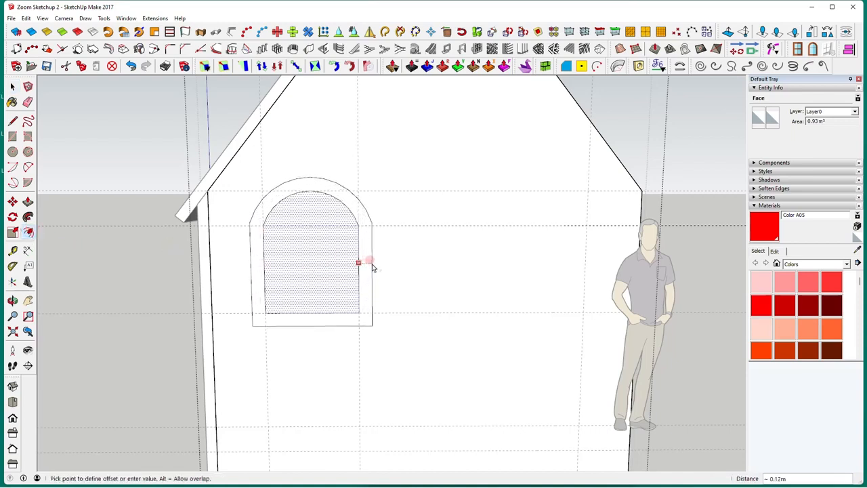
click(371, 267)
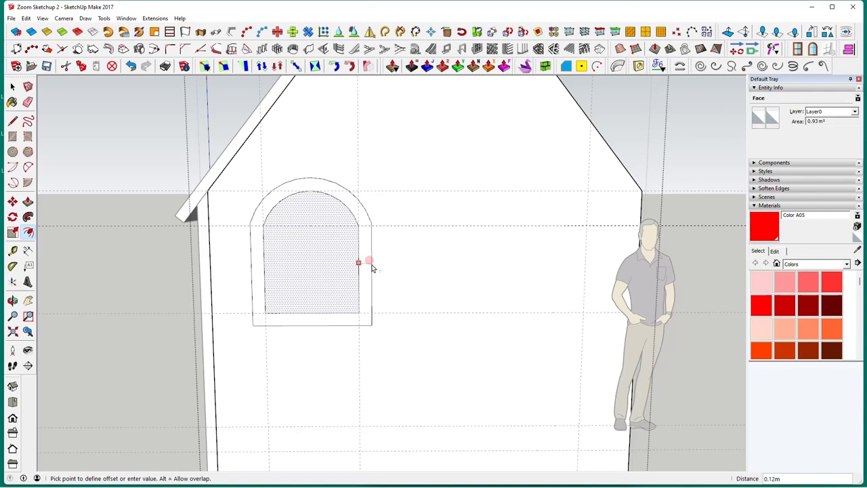
key(Return)
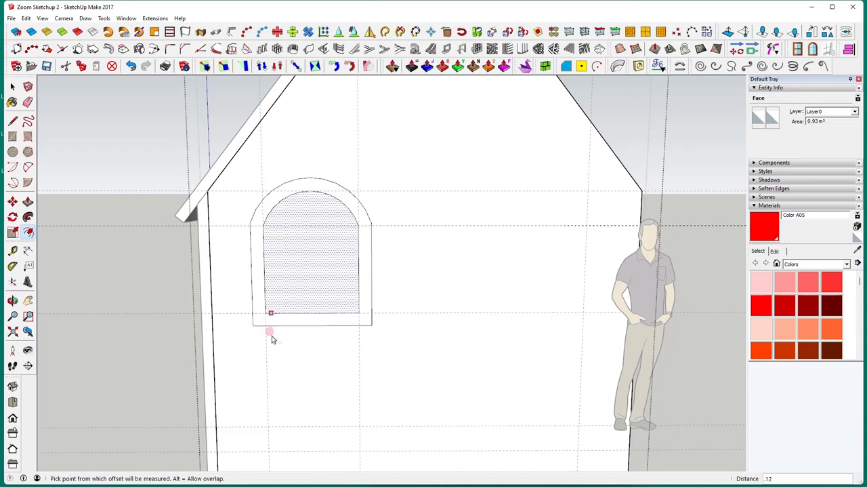
key(space)
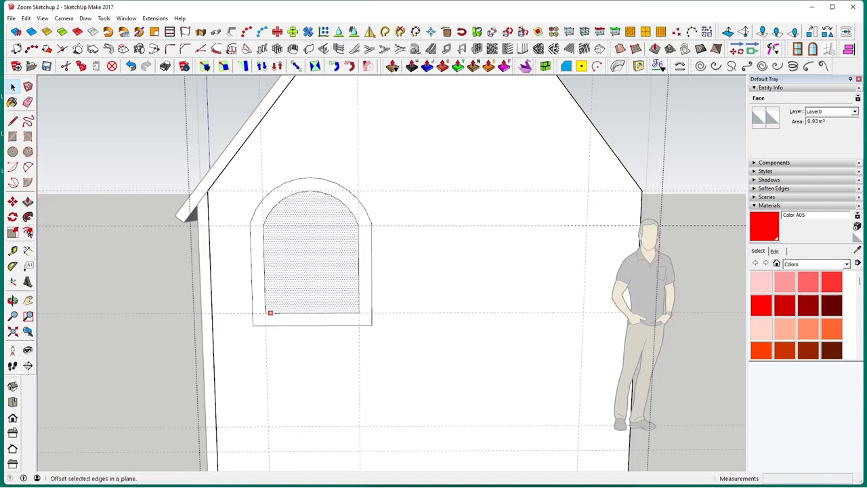
Draw a sill rectangle about 1.12 by 0.14 m directly beneath the window surround, matching its width.
click(28, 231)
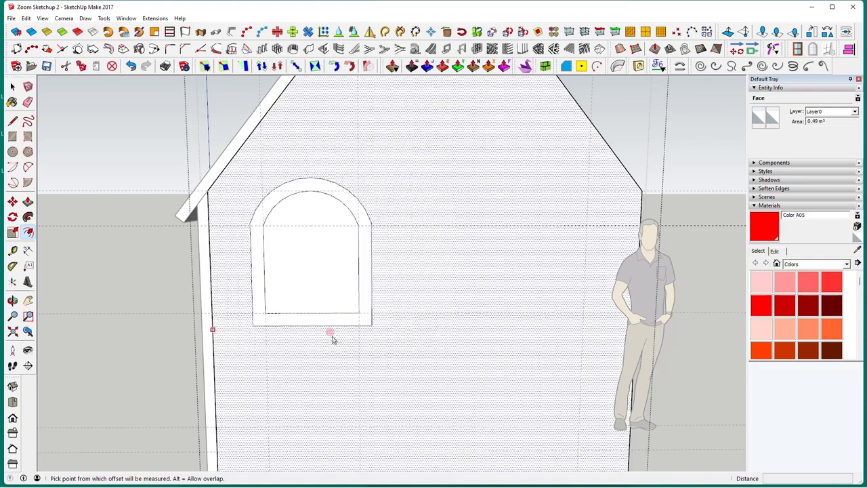
key(r)
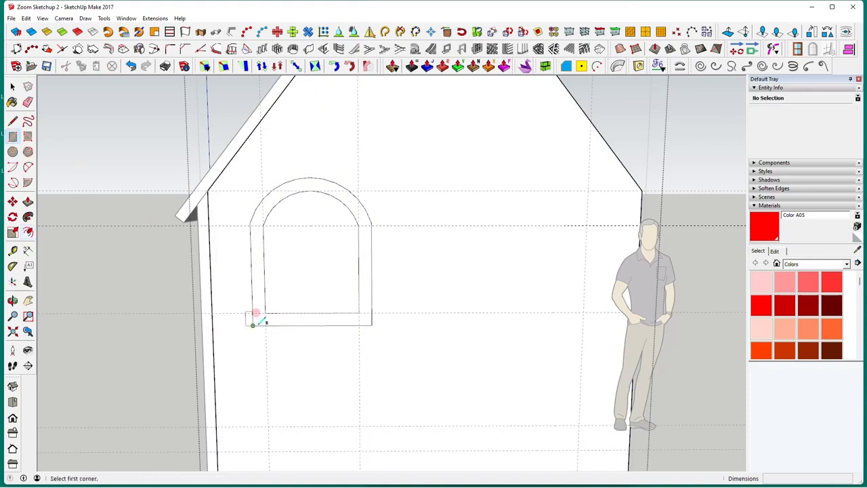
click(253, 325)
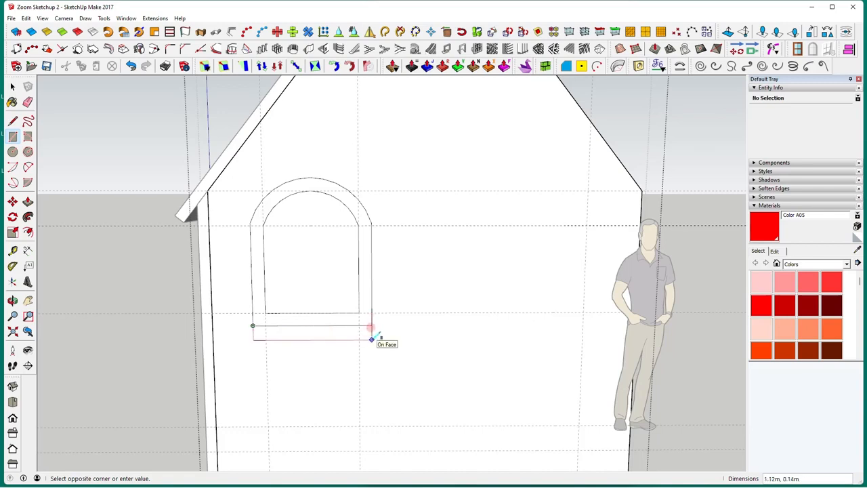
click(371, 339)
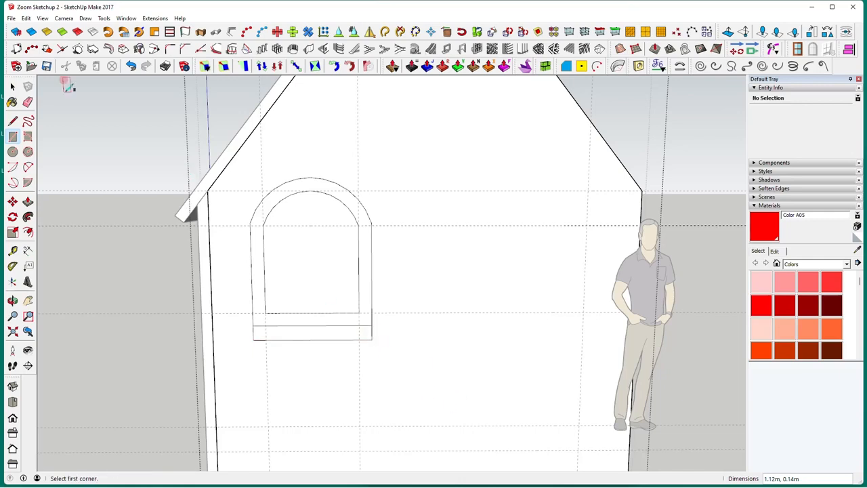
click(13, 86)
Copy the window's pane, surround and sill faces about 2.12 m along the wall to the guide near the human figure.
middle_drag(323, 368, 359, 352)
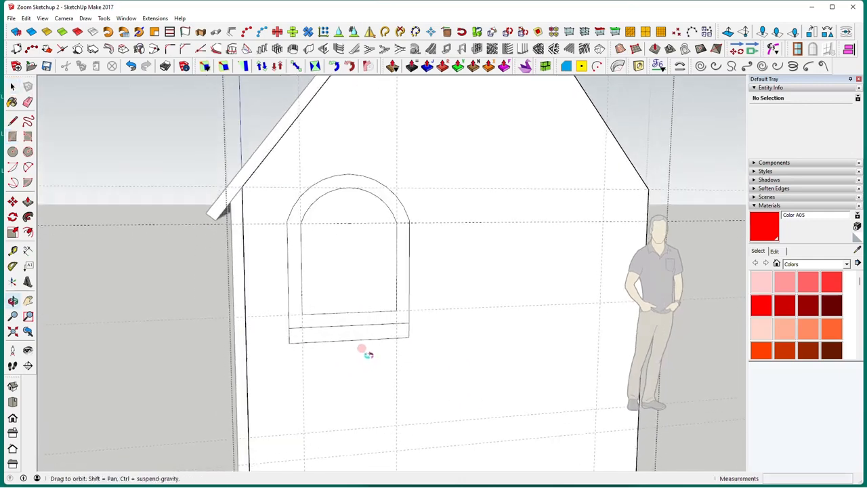
middle_drag(364, 304, 352, 308)
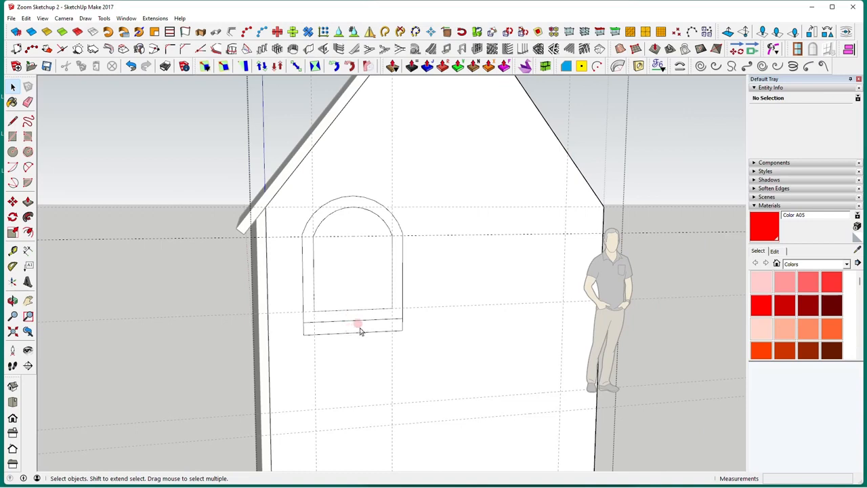
click(359, 325)
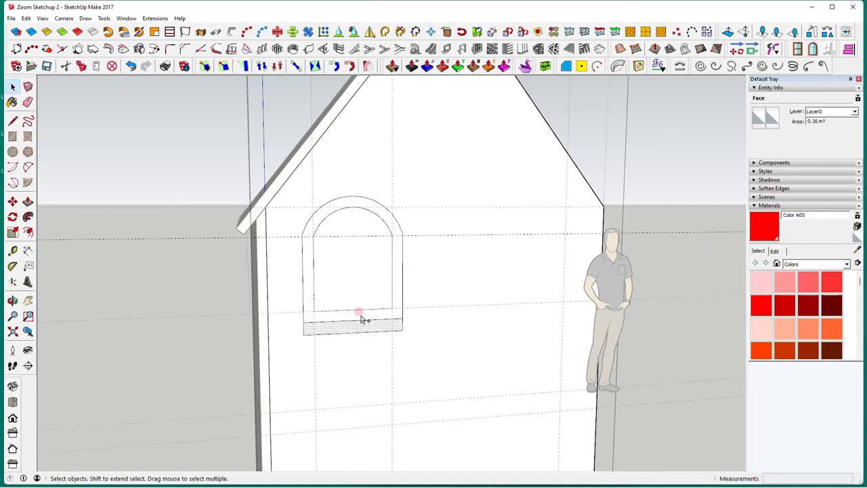
shift+click(362, 314)
shift+click(366, 301)
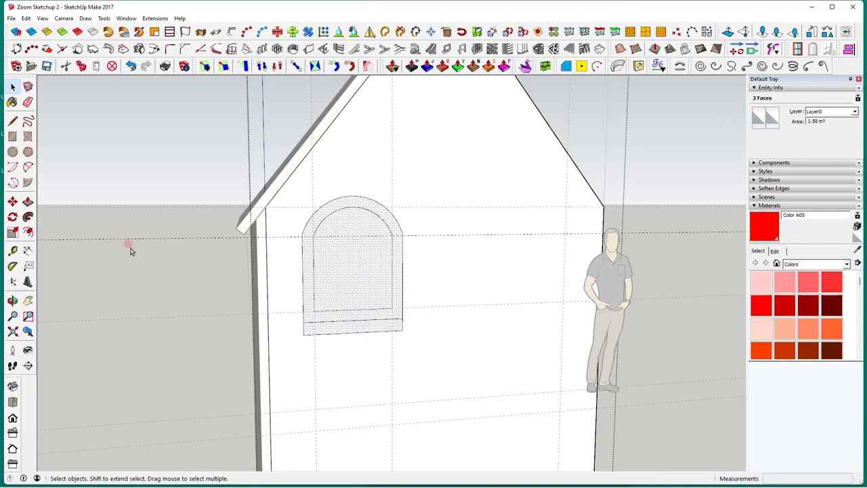
click(12, 201)
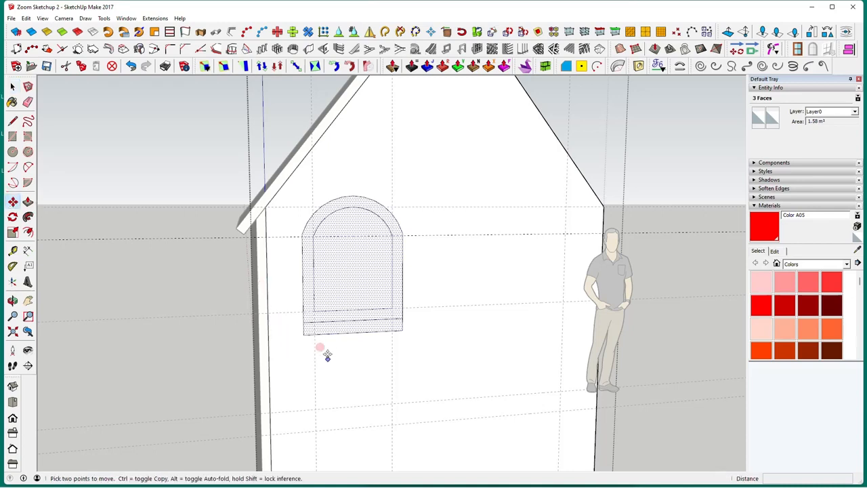
click(391, 328)
key(ctrl)
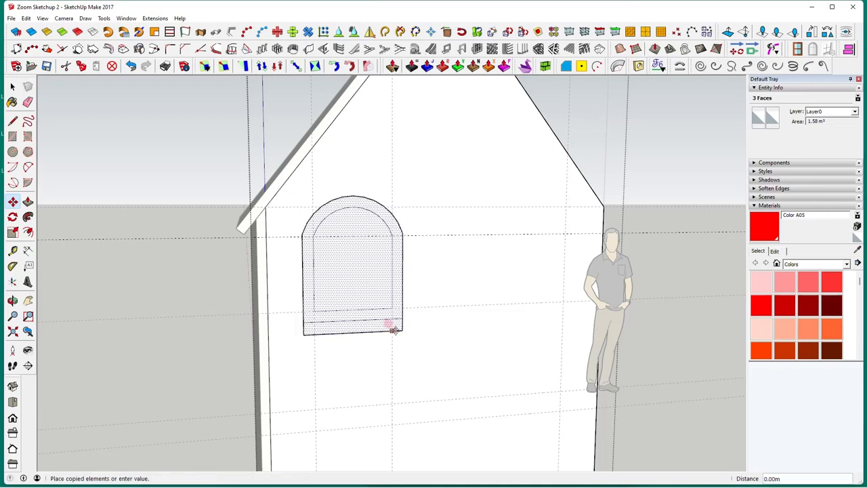
click(563, 304)
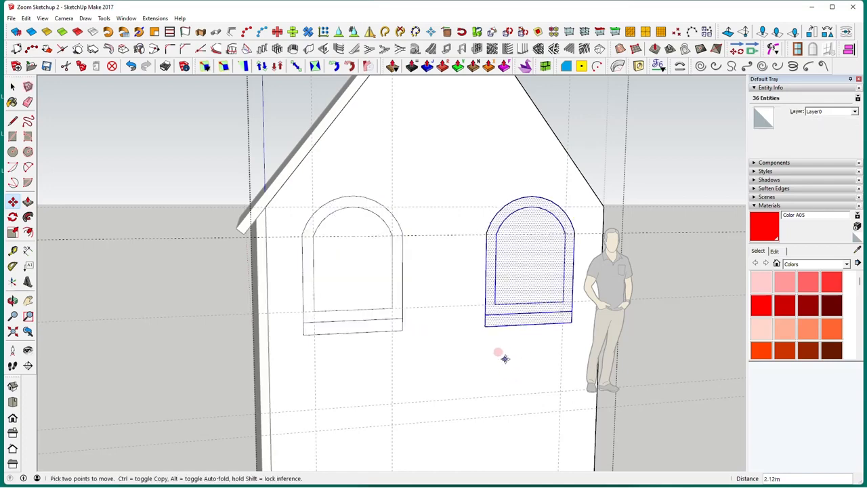
Push both arched window panes about 0.10 m through the wall to cut the two openings.
middle_drag(502, 354, 487, 379)
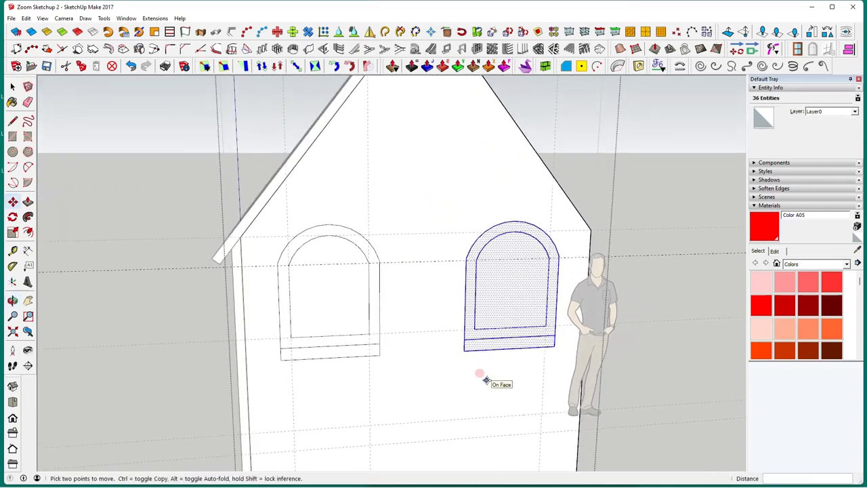
key(space)
click(345, 314)
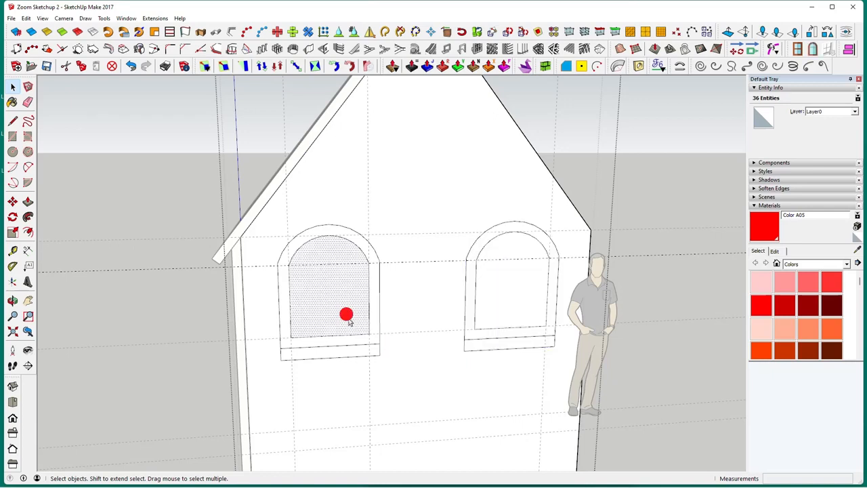
click(27, 202)
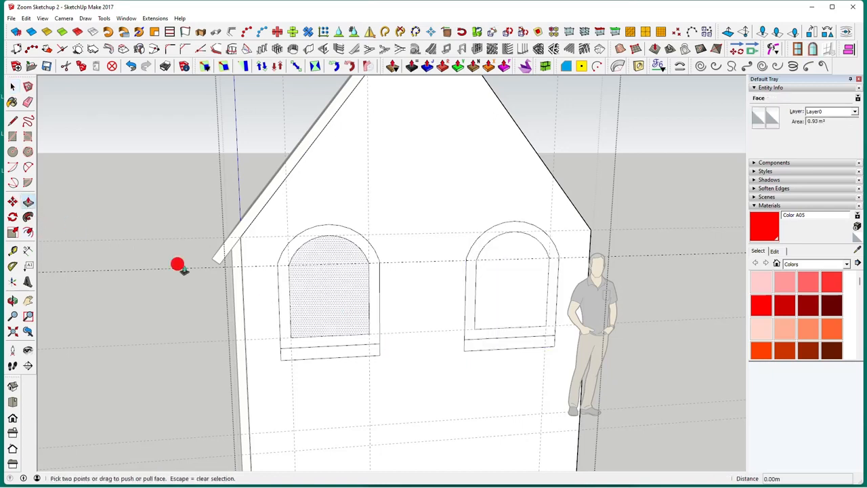
drag(327, 313, 337, 304)
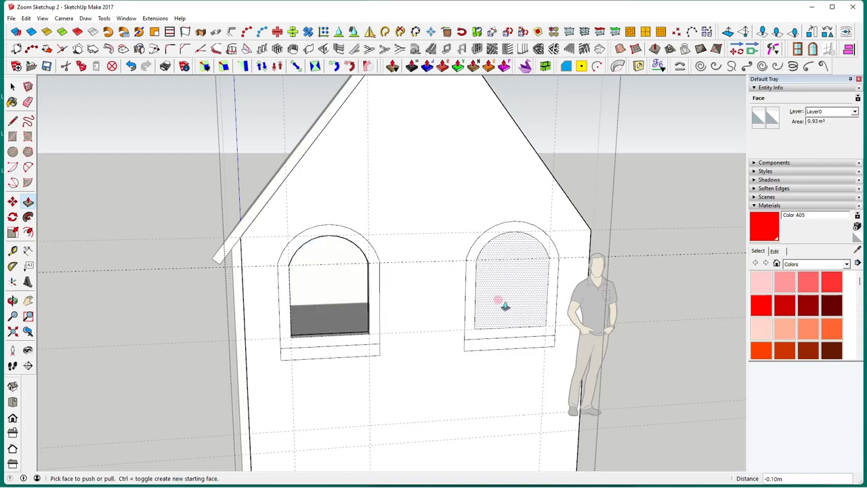
double_click(505, 306)
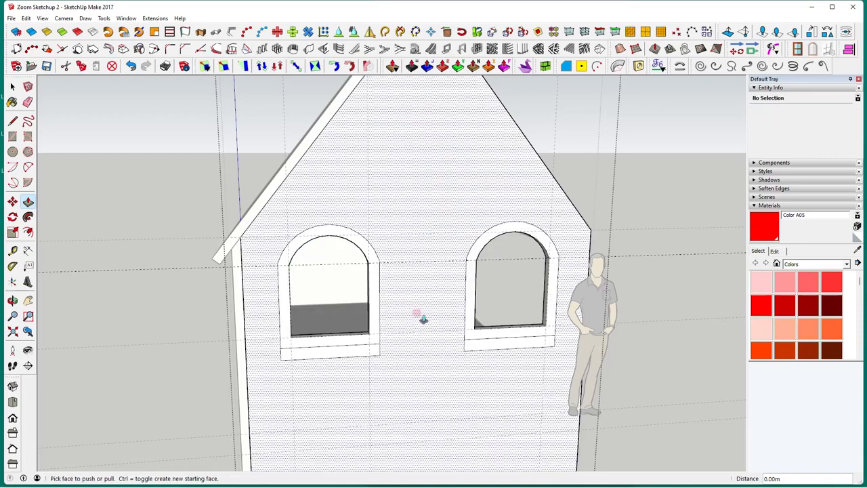
Pull the surround of the window beside the human figure 0.1 m out from the wall.
middle_drag(468, 321, 484, 286)
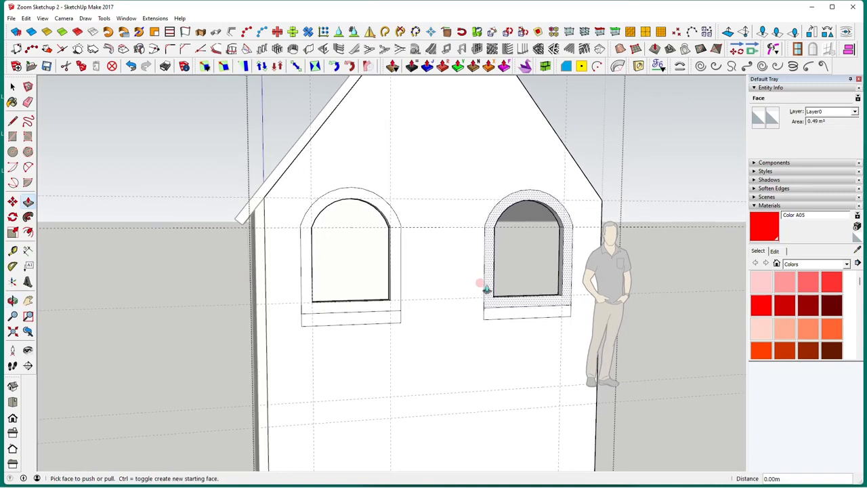
drag(484, 286, 489, 289)
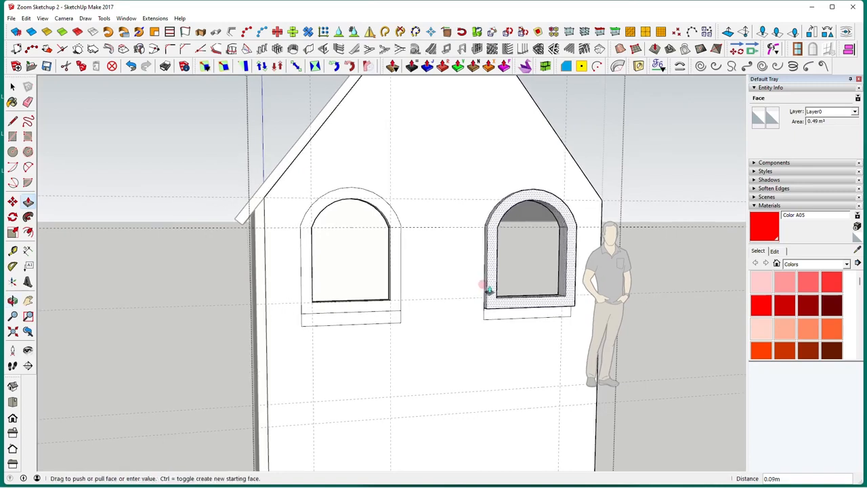
text(.1)
key(Return)
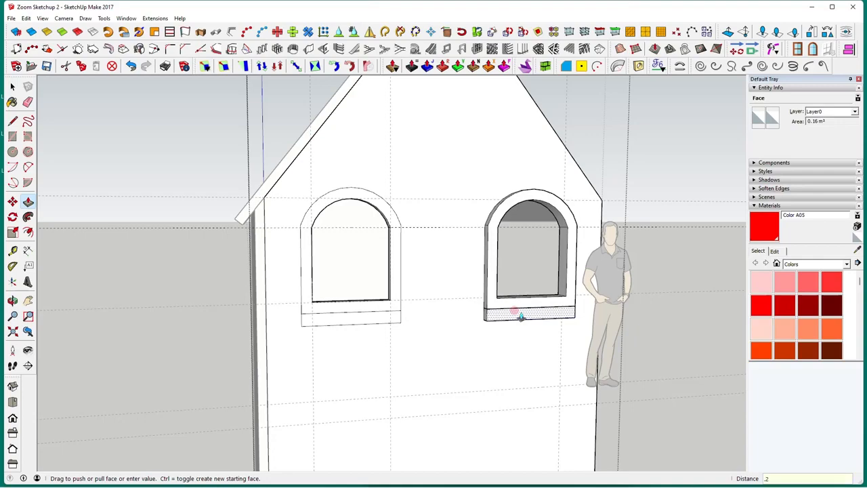
Pull the sill of the window beside the human figure out 0.2 m, and pull the other window's surround and sill out to match.
key(Return)
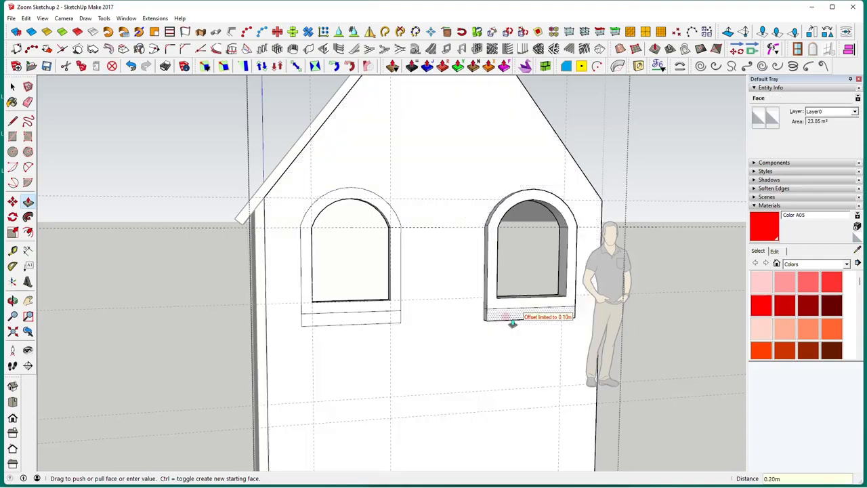
middle_drag(513, 324, 512, 342)
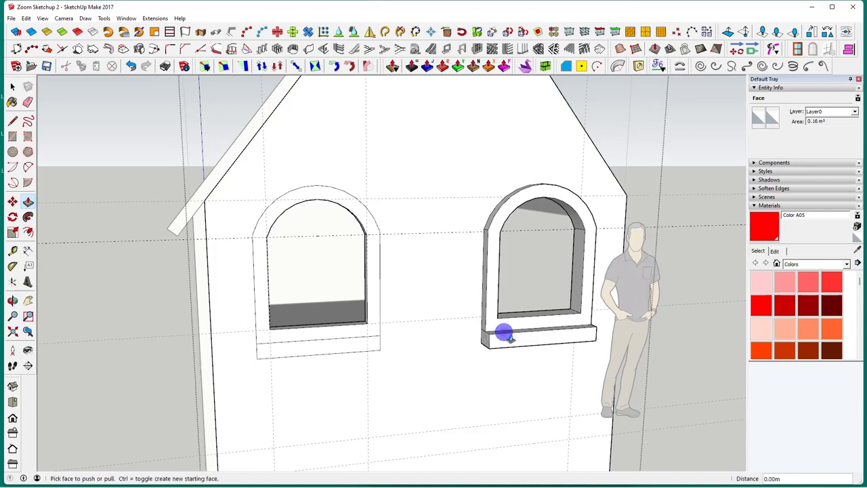
middle_drag(488, 385, 499, 333)
key(p)
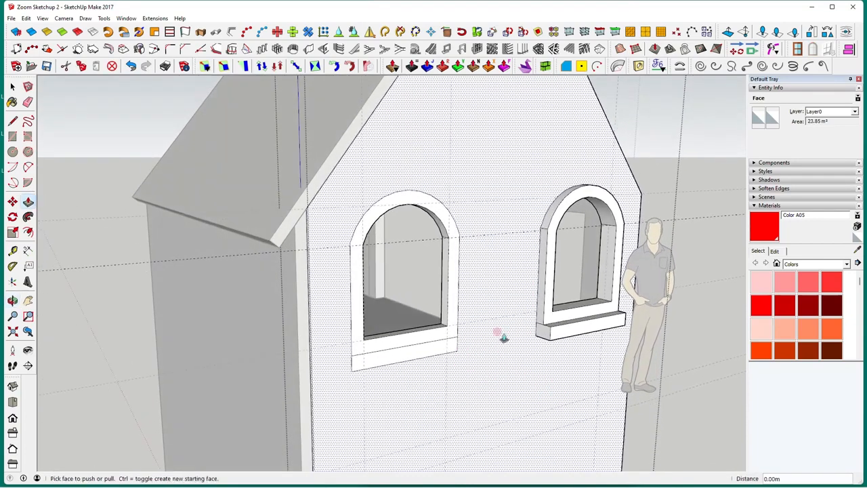
double_click(456, 274)
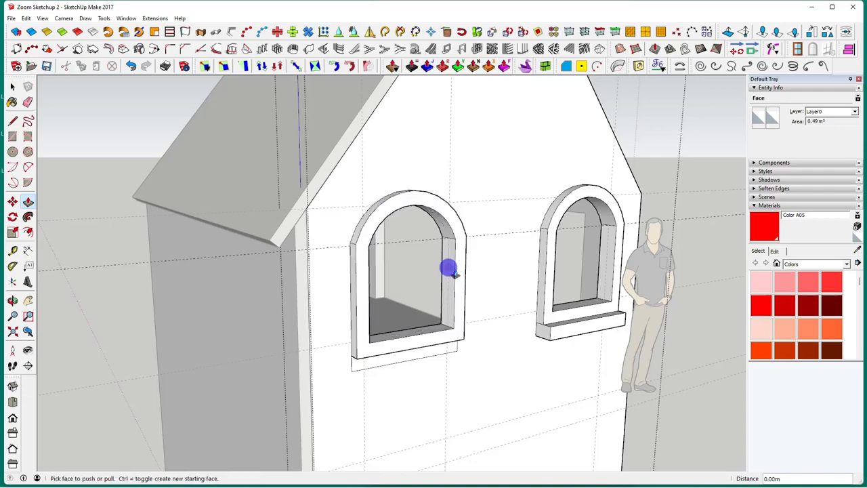
double_click(414, 349)
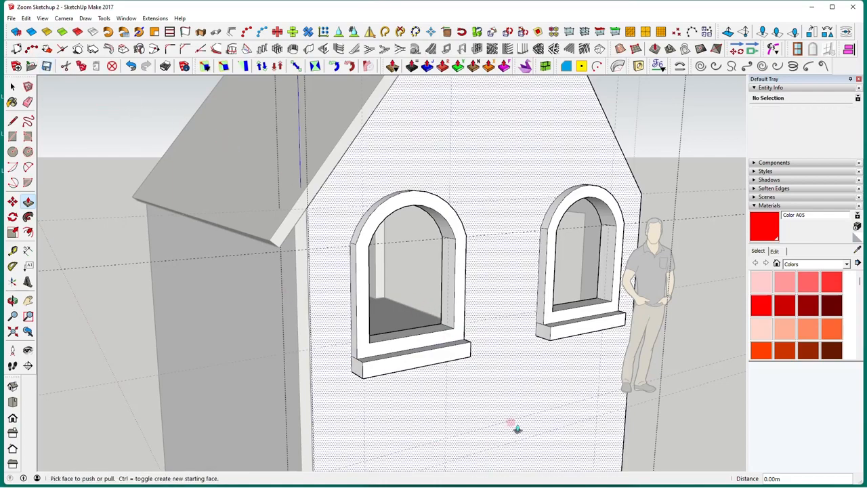
Leave the wall group and move the human figure down to ground level at the front wall's base corner.
middle_drag(517, 428, 515, 377)
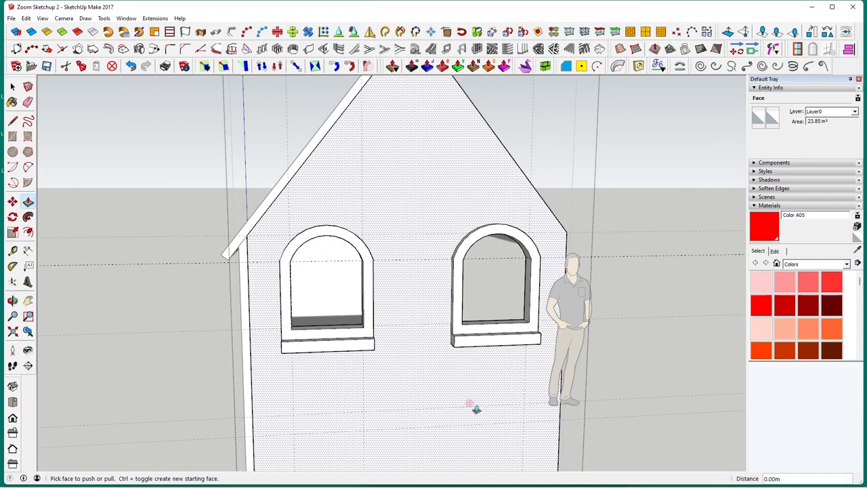
middle_drag(480, 422, 407, 334)
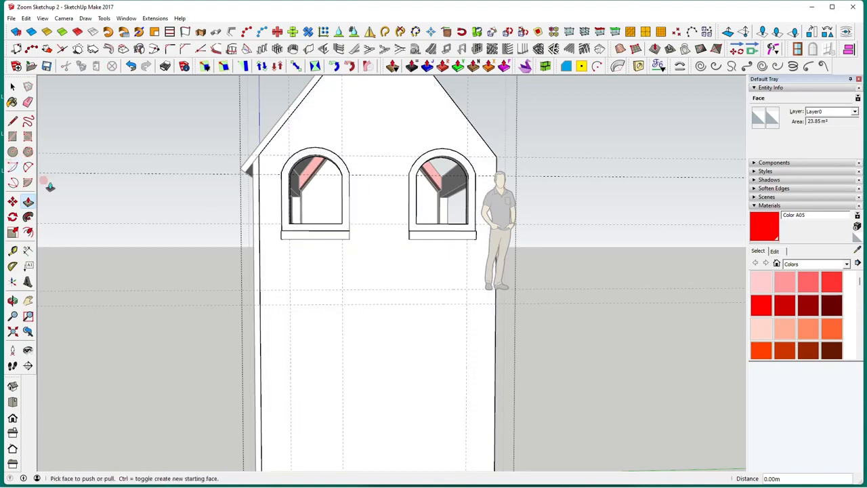
key(space)
click(178, 344)
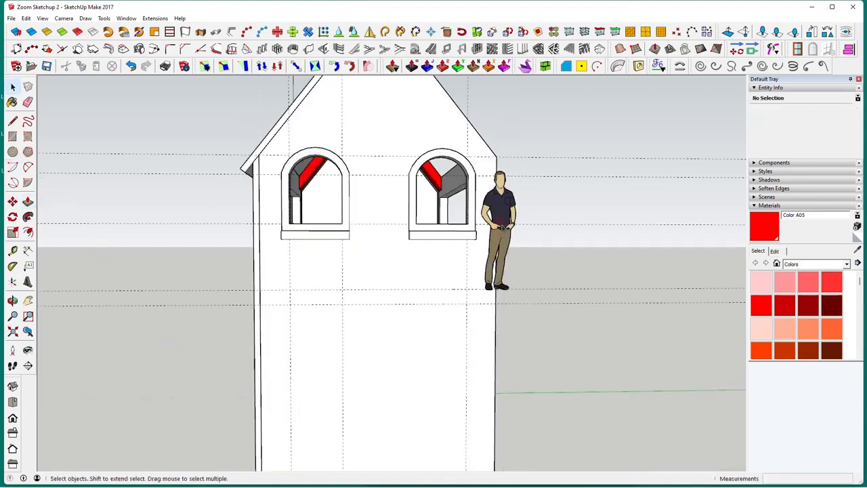
click(502, 221)
key(m)
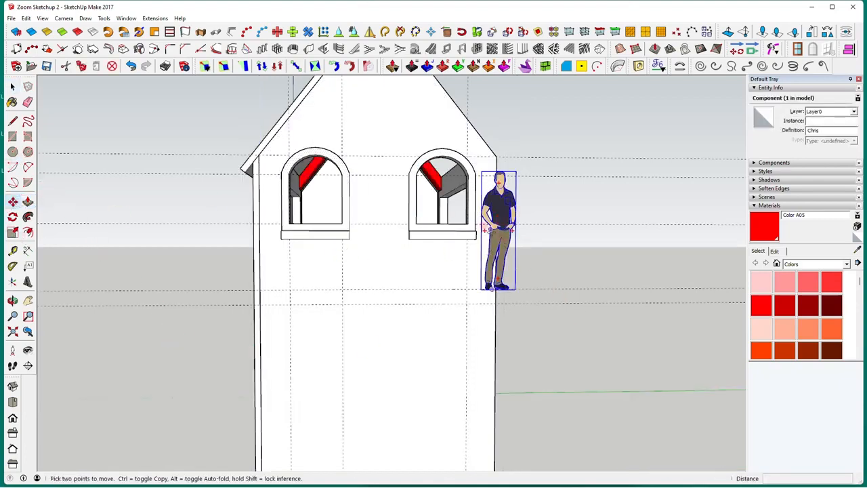
click(504, 249)
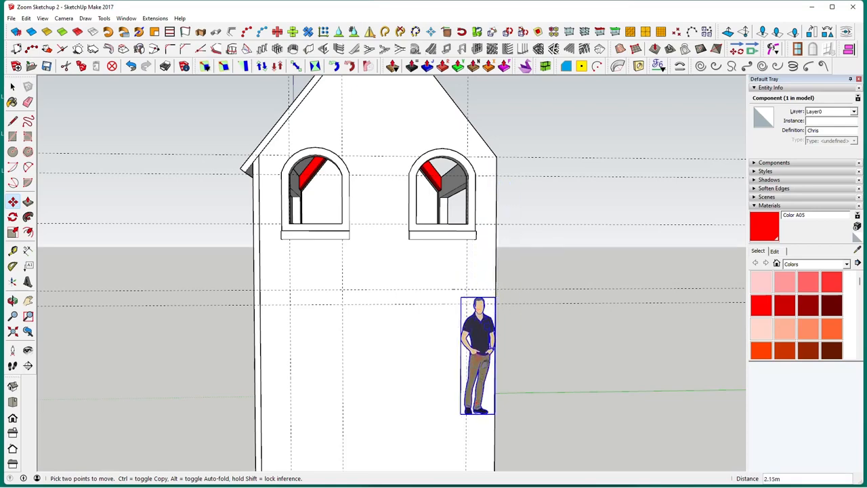
shift+middle_drag(483, 373, 450, 261)
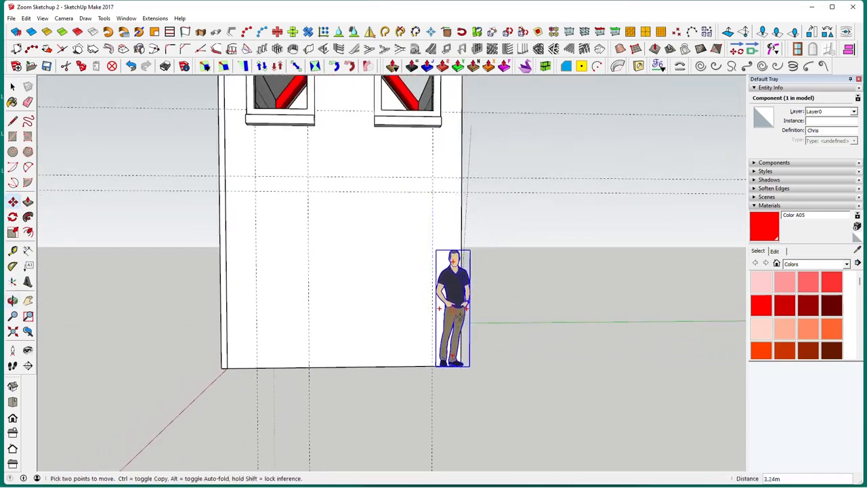
click(475, 316)
click(331, 284)
Delete the middle one of the three vertical guides on the front wall.
key(space)
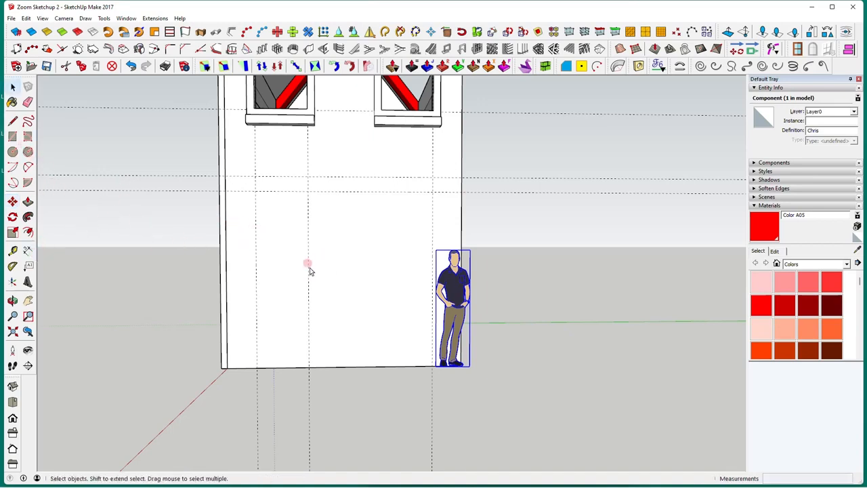
click(309, 268)
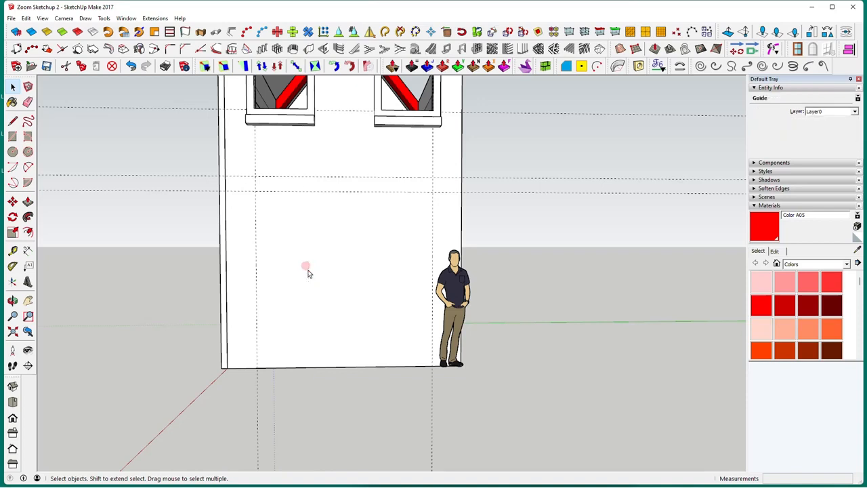
key(Escape)
Place two vertical guides on the wall, each 0.8 m inward from one of the outer vertical guides.
click(12, 251)
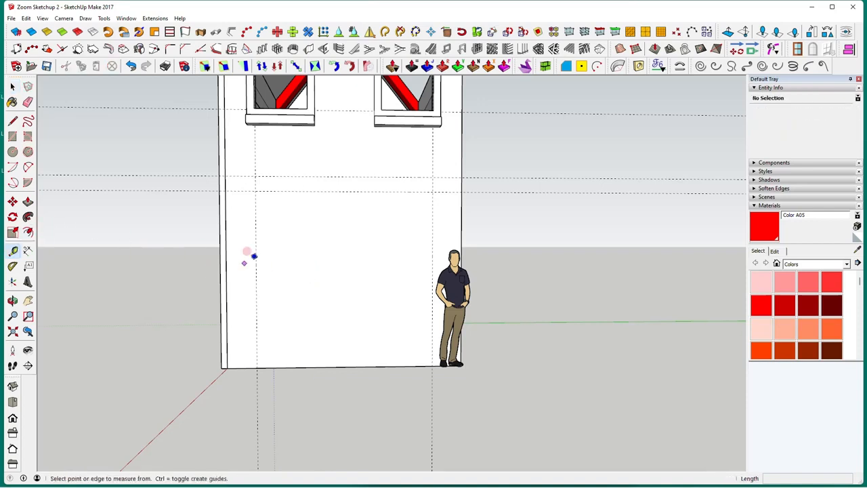
click(256, 263)
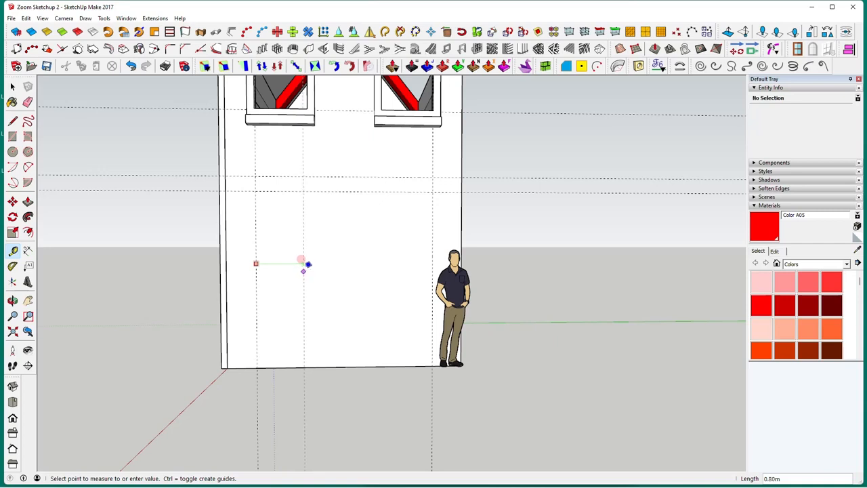
click(303, 263)
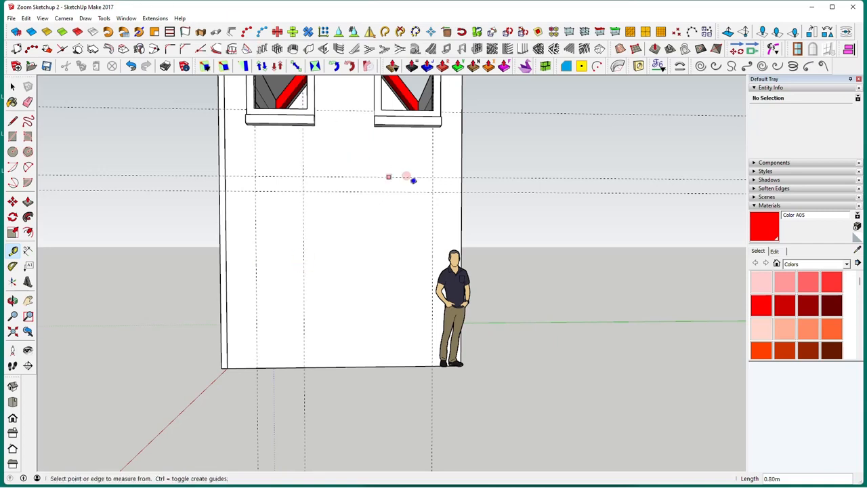
click(433, 216)
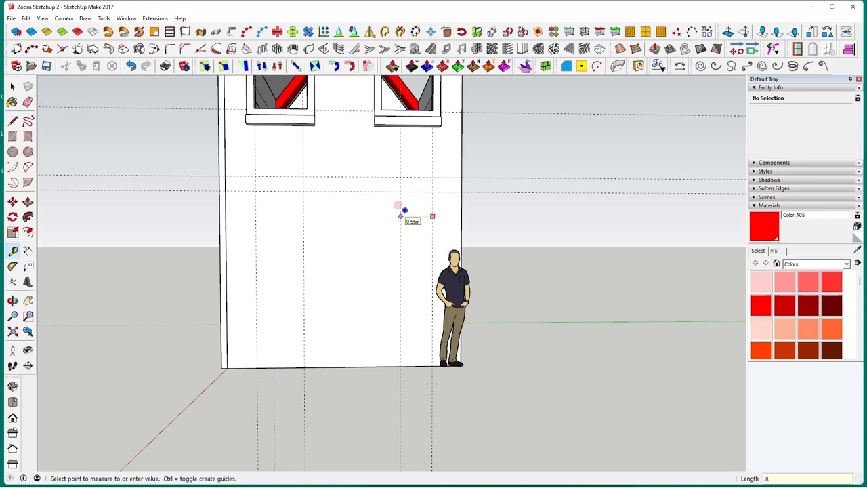
key(Return)
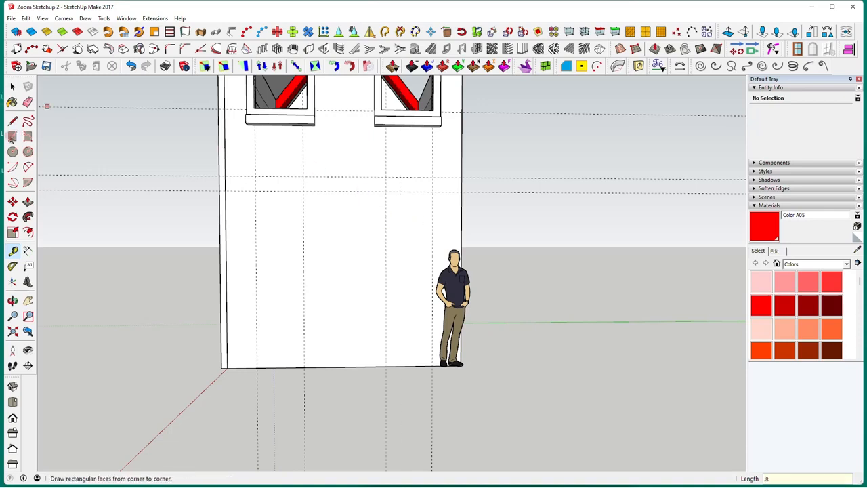
Place a horizontal guide about 0.57 m below the lowest horizontal guide on the front wall.
click(12, 137)
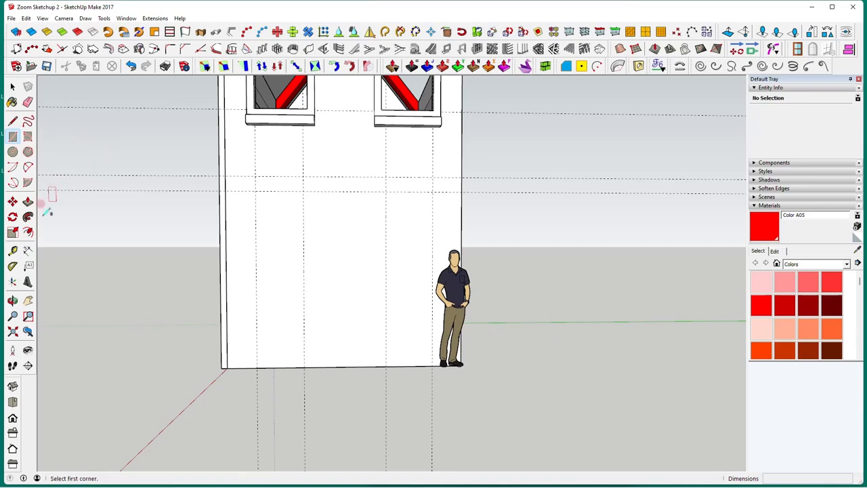
click(12, 250)
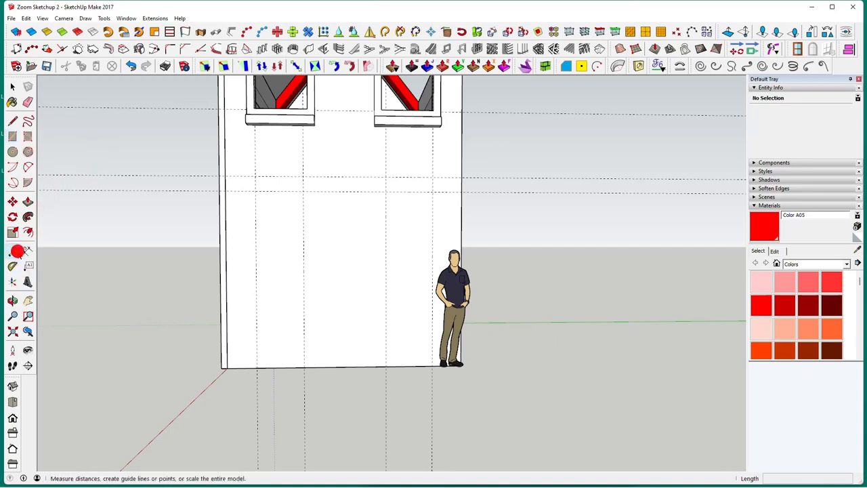
click(339, 192)
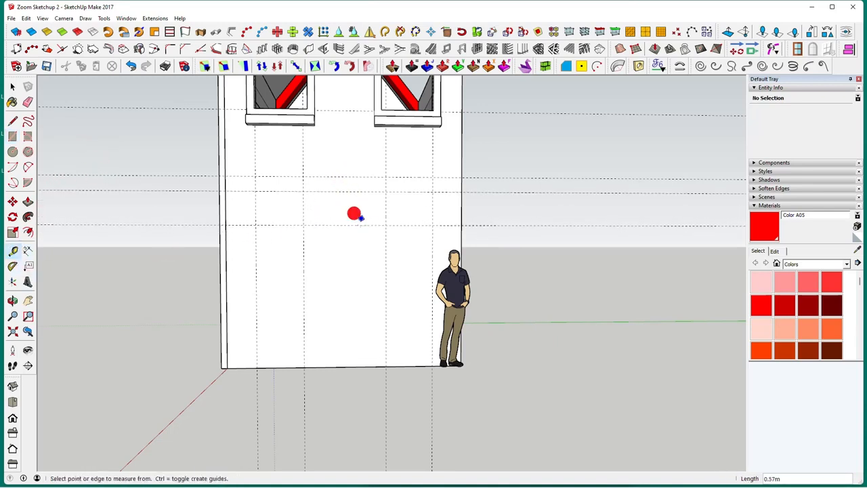
Draw a ground-floor window square of about 1.40 by 1.40 m between the inner vertical guides, starting at the lowest horizontal guide.
click(13, 137)
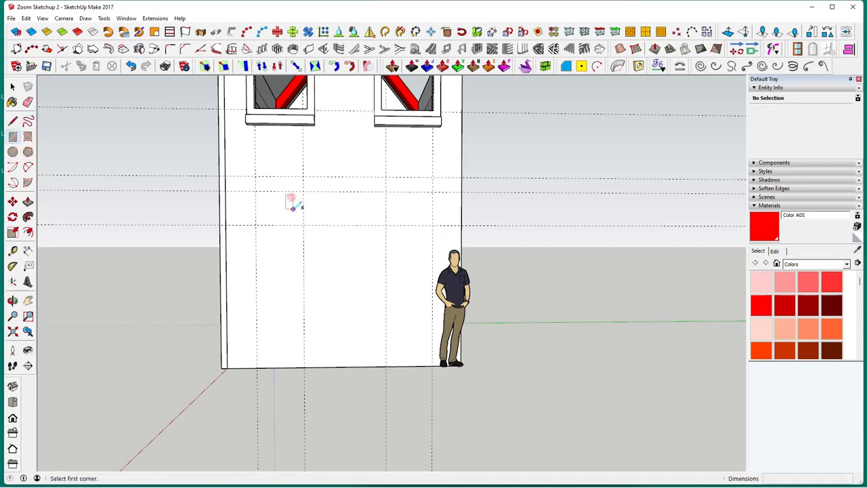
click(304, 225)
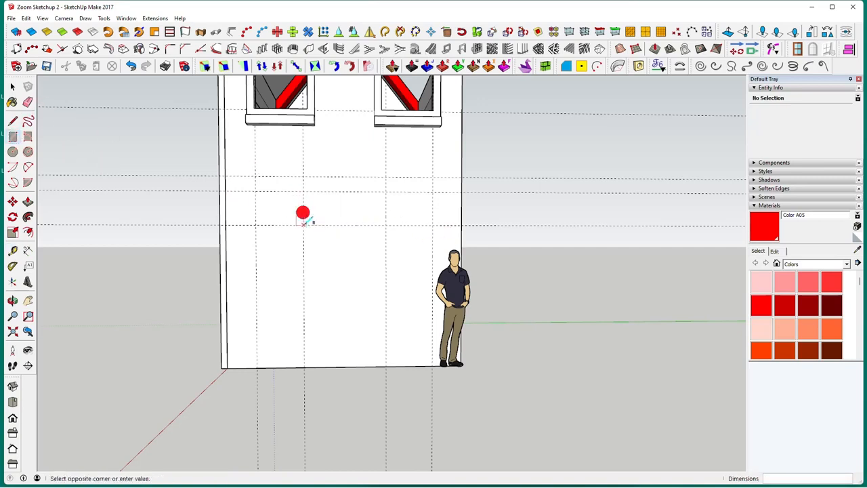
click(386, 306)
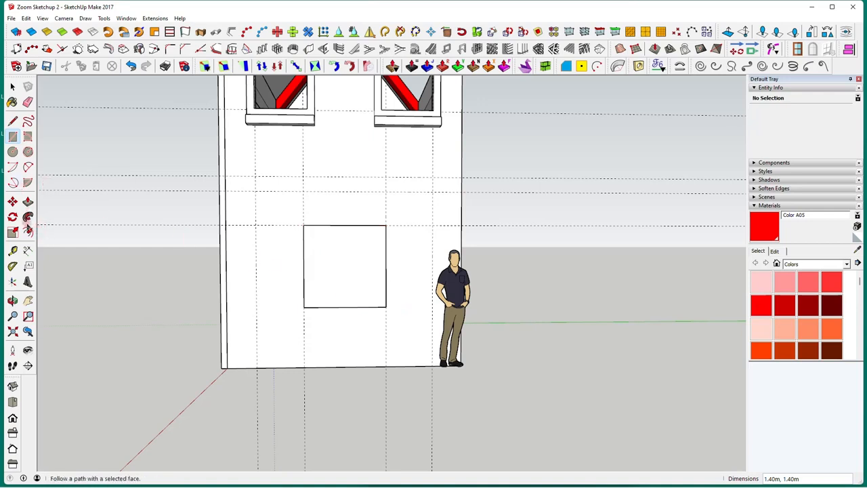
Offset the square window's outline outward by 0.12 m to form its surround.
key(space)
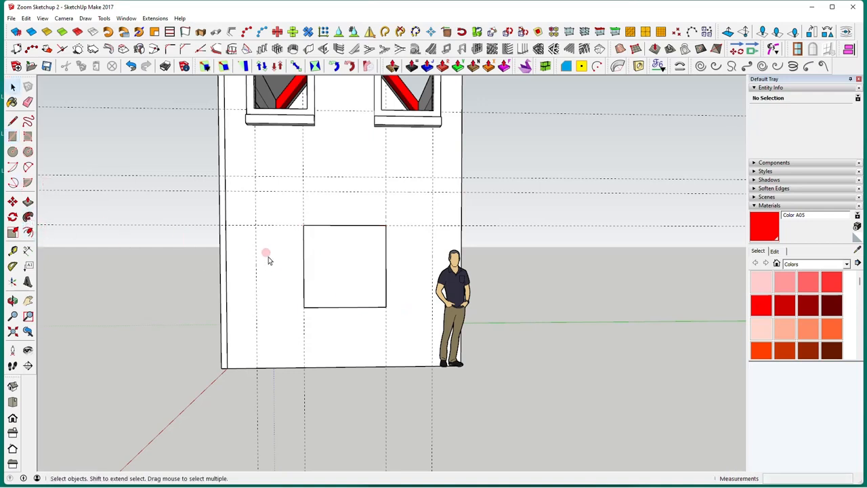
click(343, 267)
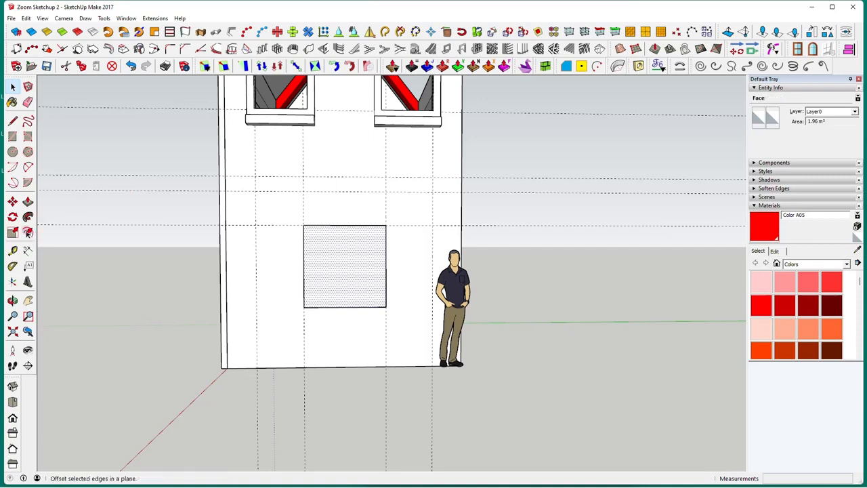
click(28, 233)
click(386, 270)
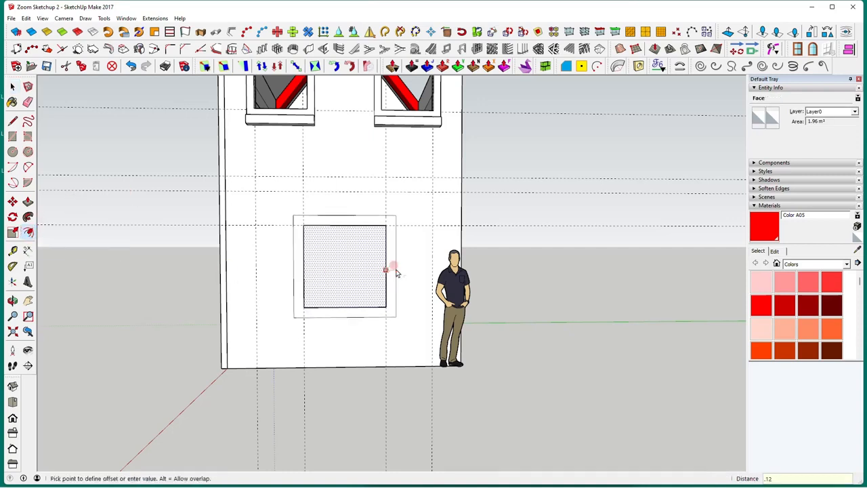
key(Return)
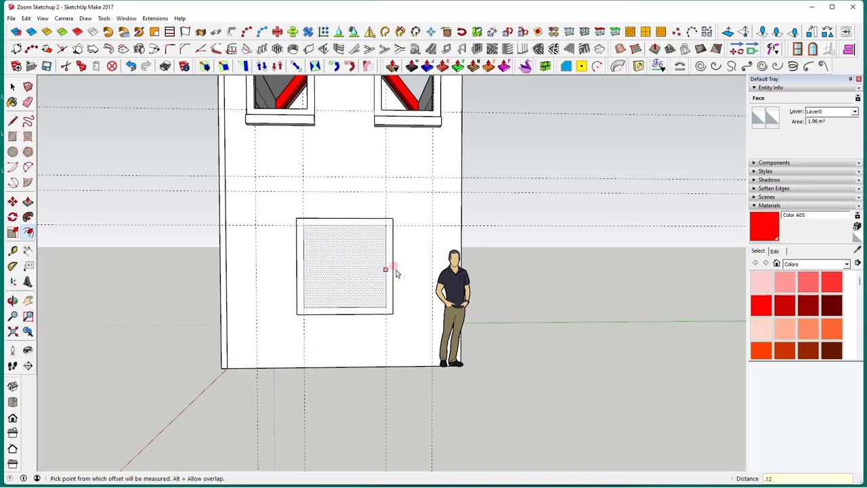
Draw a sill rectangle of about 1.64 by 0.16 m directly beneath the square window's surround, matching its width.
click(12, 136)
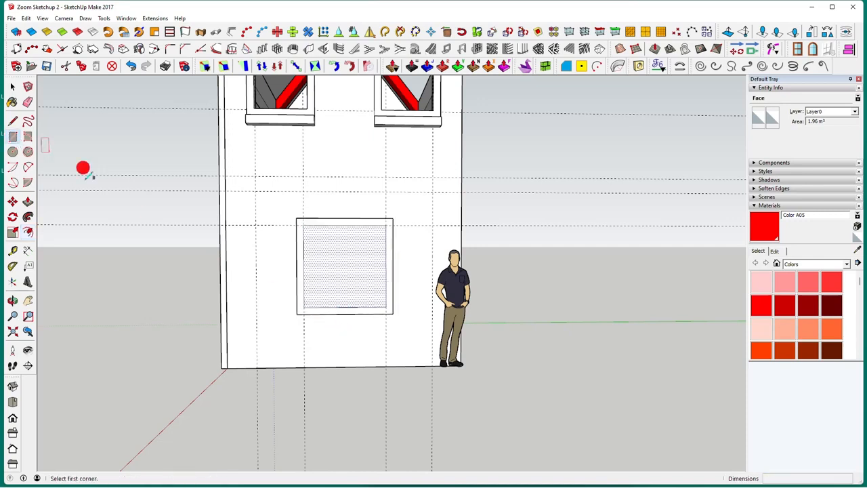
scroll(309, 313, up, 2)
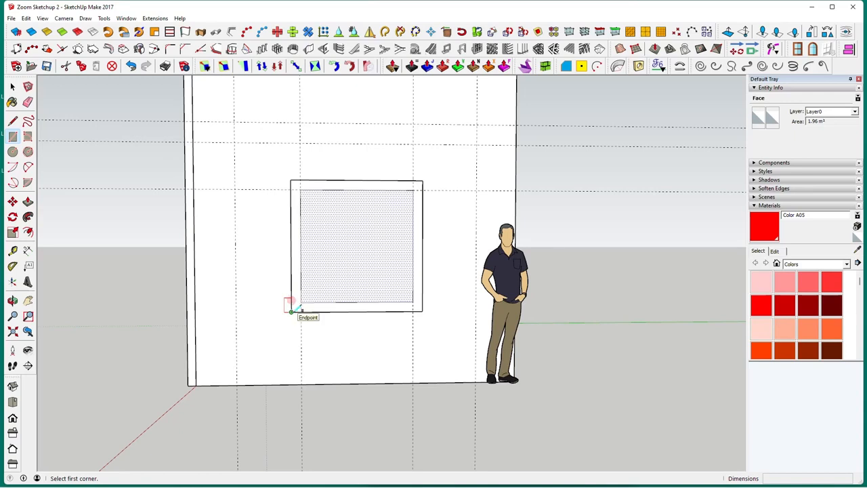
click(290, 311)
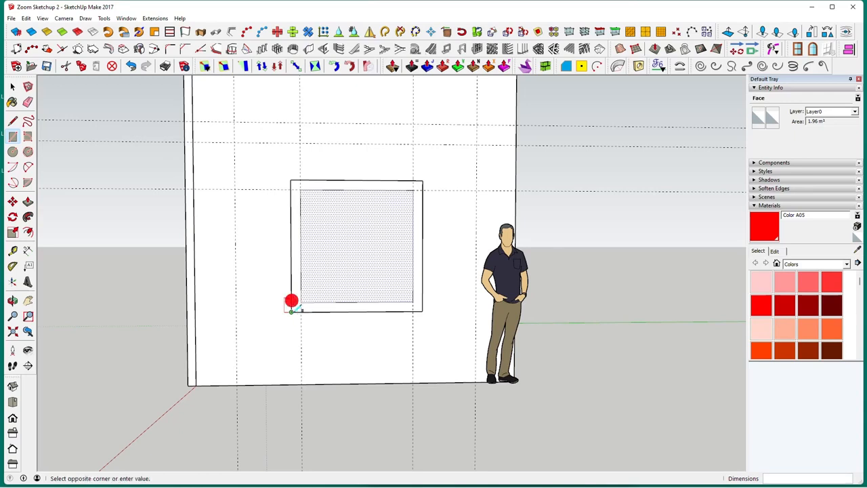
click(422, 324)
Cut the square window's outline, surround and sill rectangles to the clipboard.
click(12, 87)
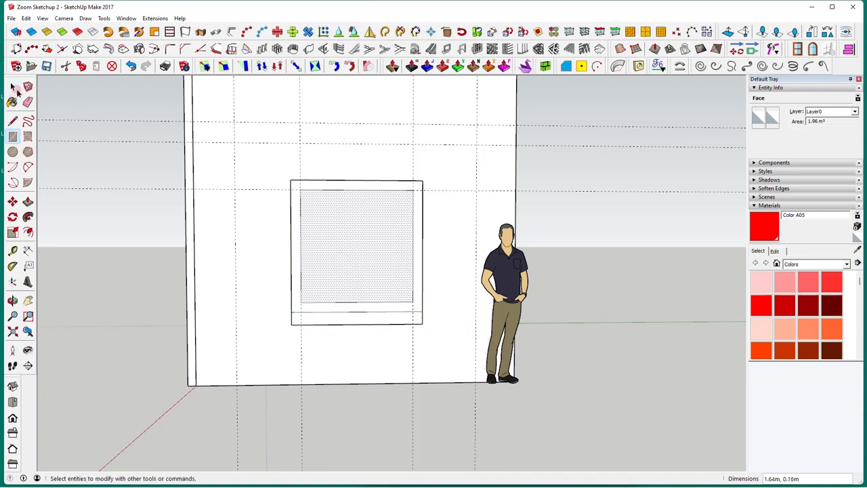
click(120, 191)
middle_drag(122, 194, 199, 237)
click(289, 285)
scroll(290, 287, down, 5)
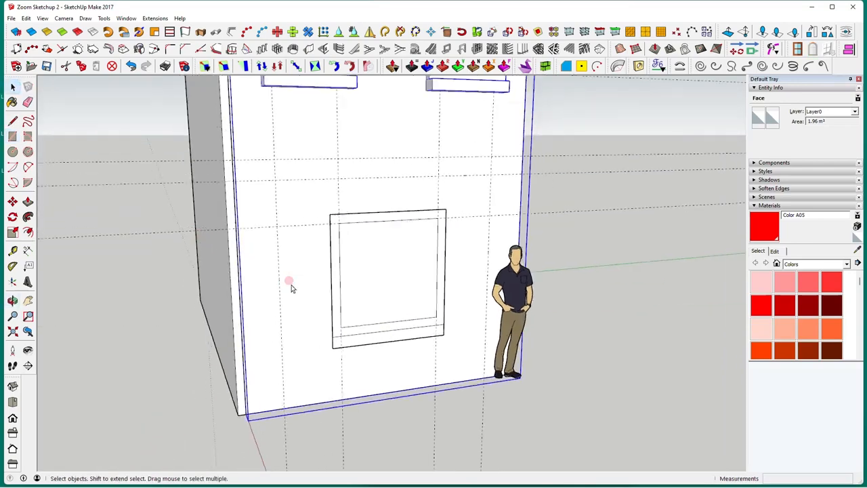
middle_drag(288, 293, 287, 286)
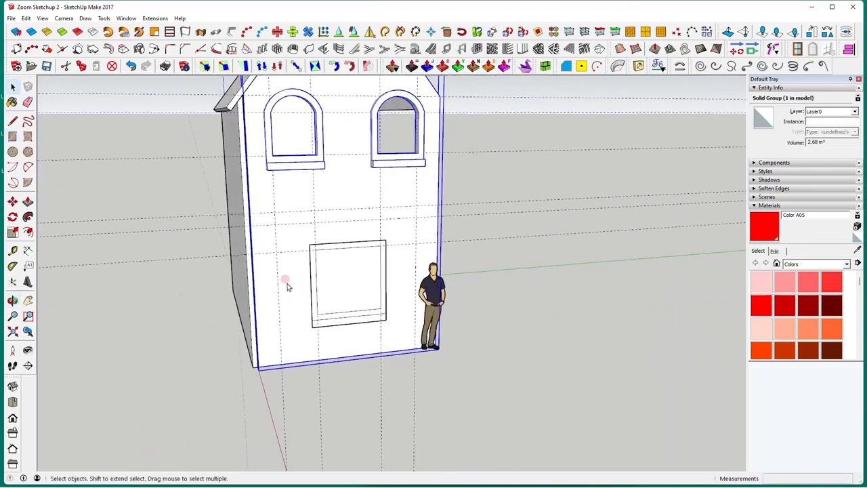
click(183, 273)
drag(290, 234, 399, 334)
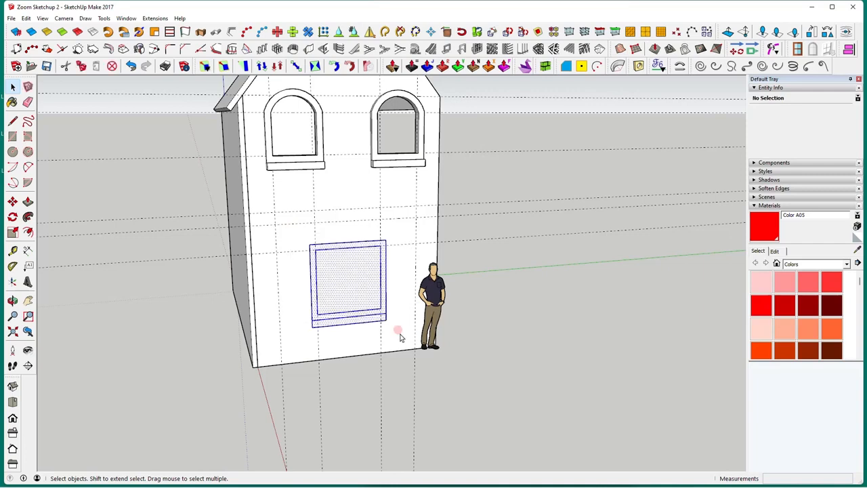
click(65, 66)
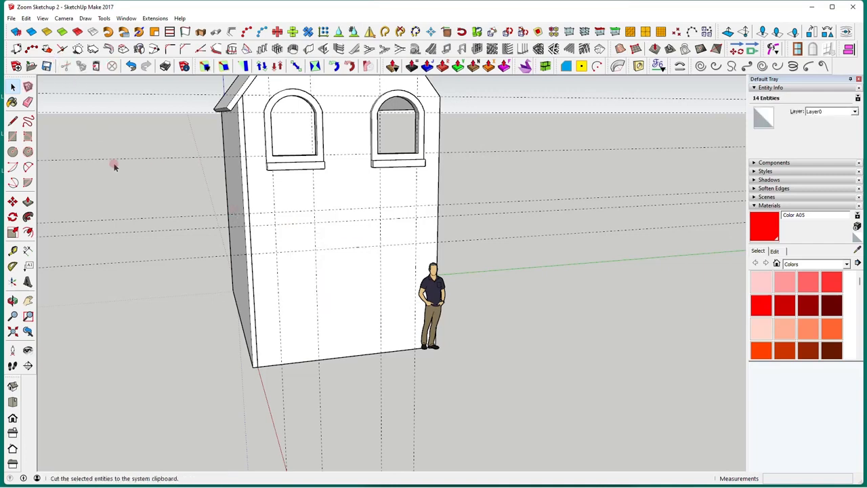
Open the front wall group for editing and paste the square window geometry in place on its face.
click(325, 313)
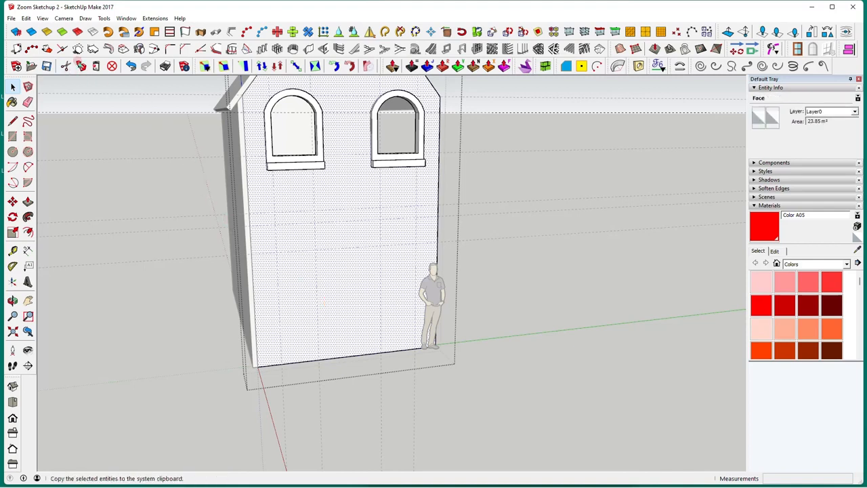
click(26, 19)
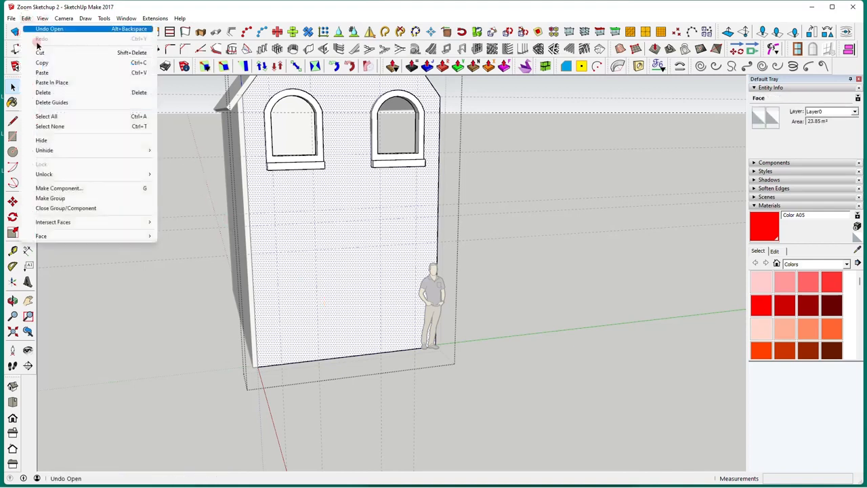
click(61, 80)
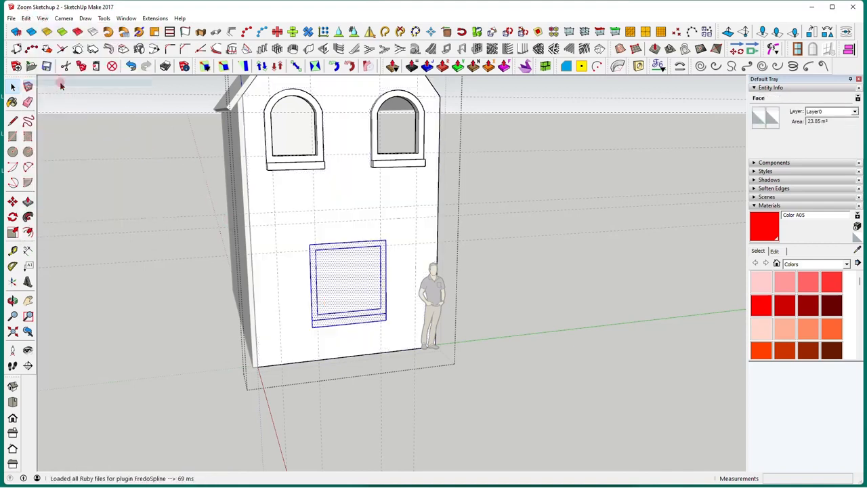
scroll(342, 337, up, 4)
click(349, 335)
Push the square window's inner face back 0.10 m through the wall to cut the opening.
middle_drag(333, 333, 359, 325)
scroll(405, 295, up, 1)
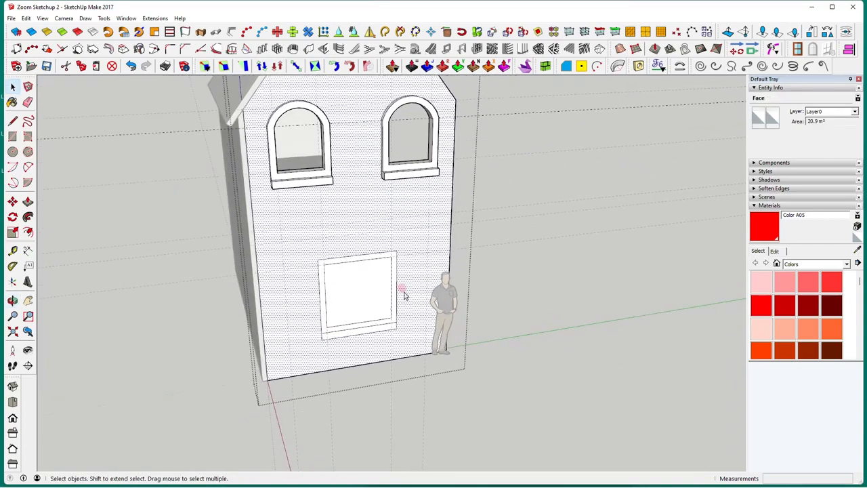
scroll(400, 293, up, 2)
click(359, 296)
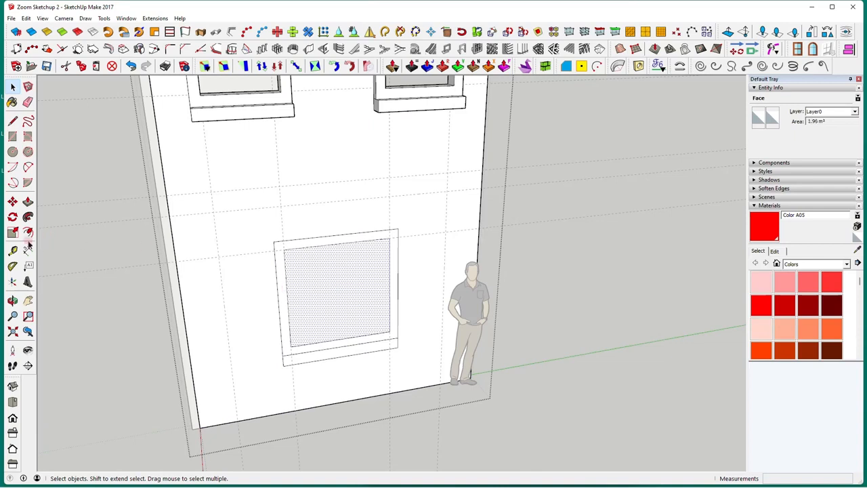
click(28, 201)
click(319, 309)
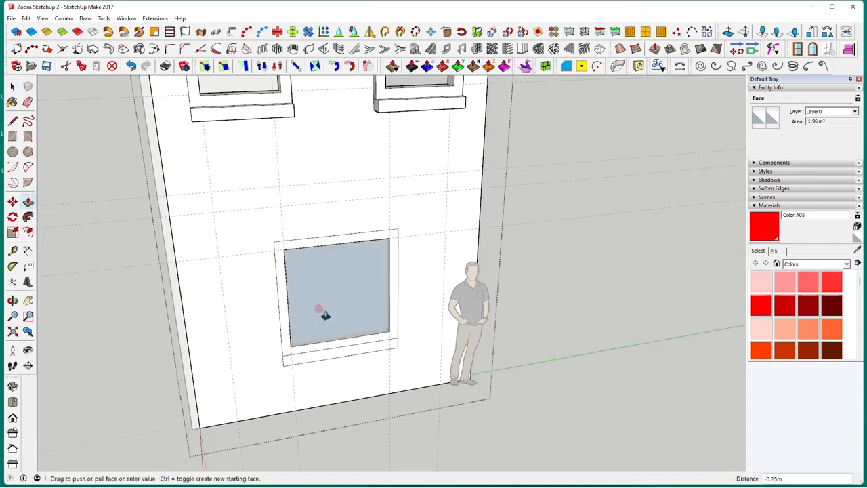
click(326, 305)
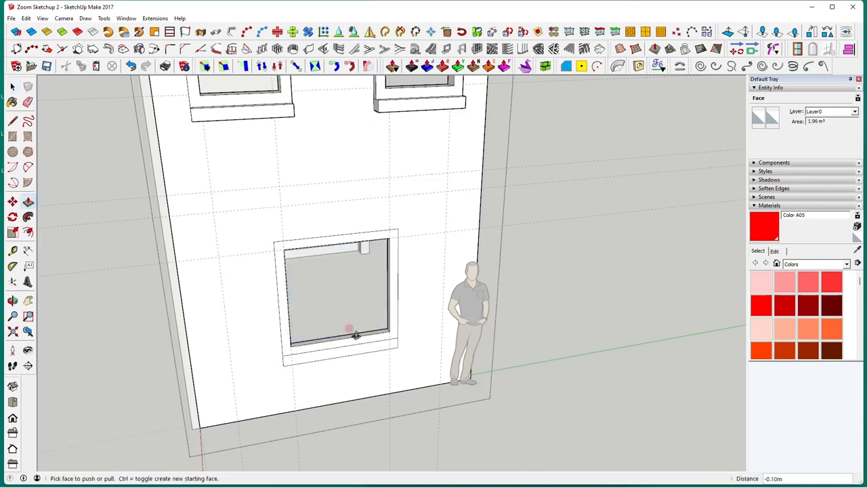
Pull the square window's surround out 0.1 m and its sill slightly further out than the surround.
click(394, 318)
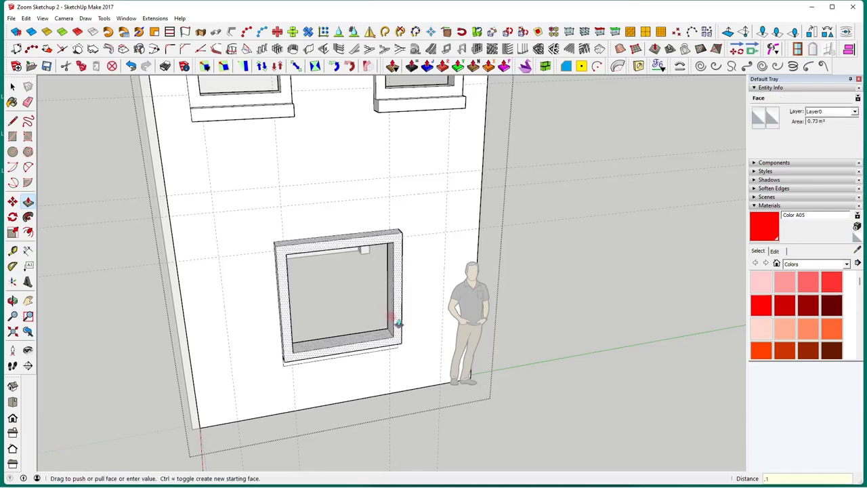
key(Return)
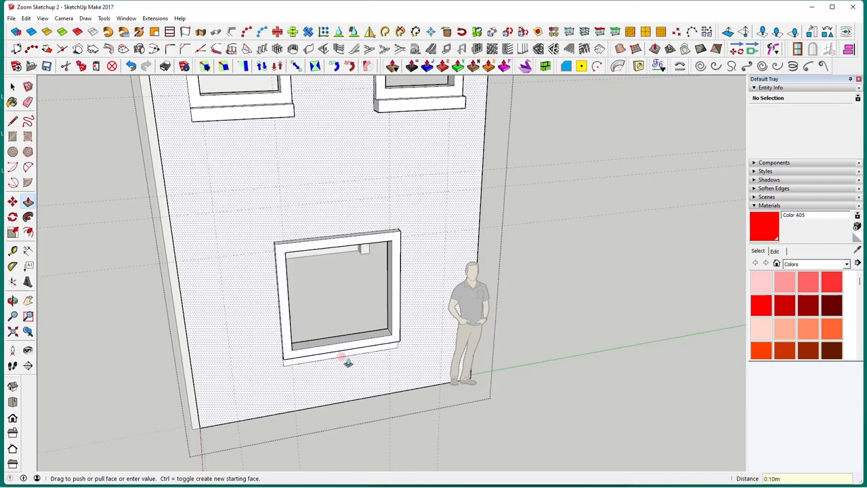
middle_drag(347, 363, 370, 307)
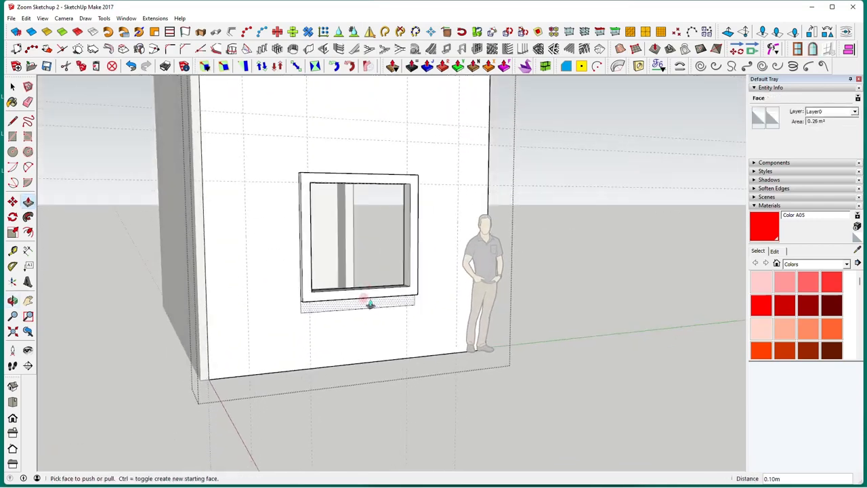
double_click(370, 305)
click(370, 304)
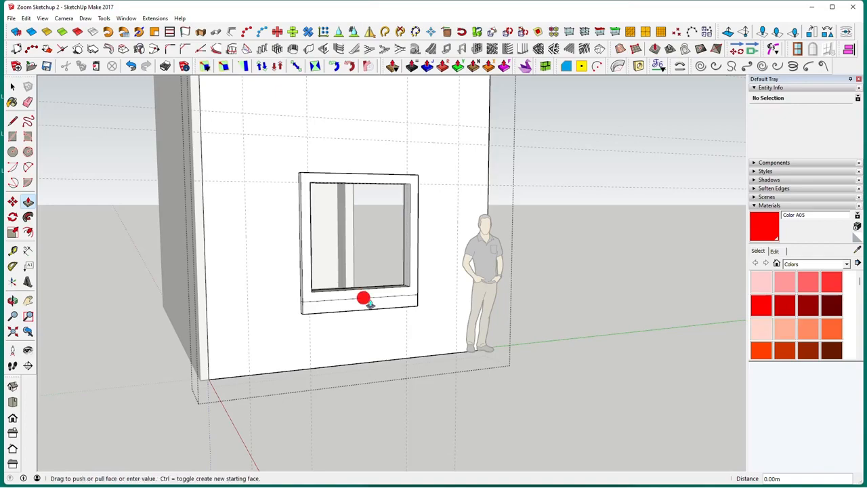
click(370, 304)
Leave the front wall group and save the model.
click(13, 86)
click(13, 86)
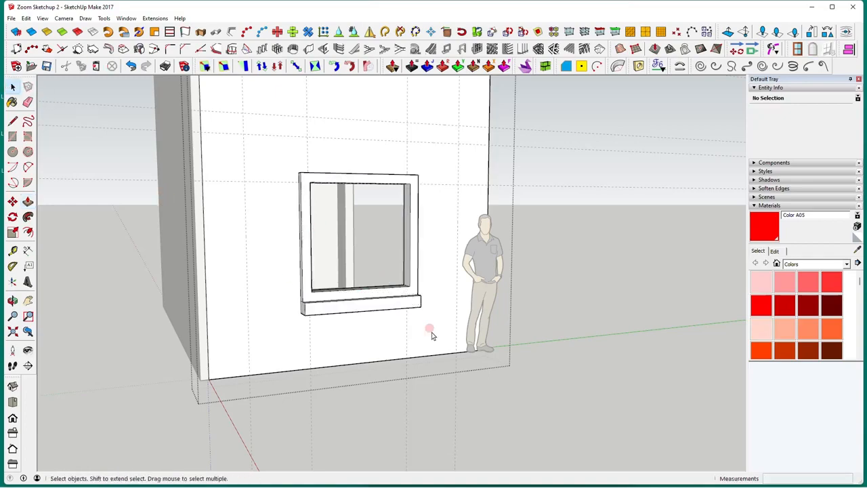
middle_drag(559, 355, 470, 300)
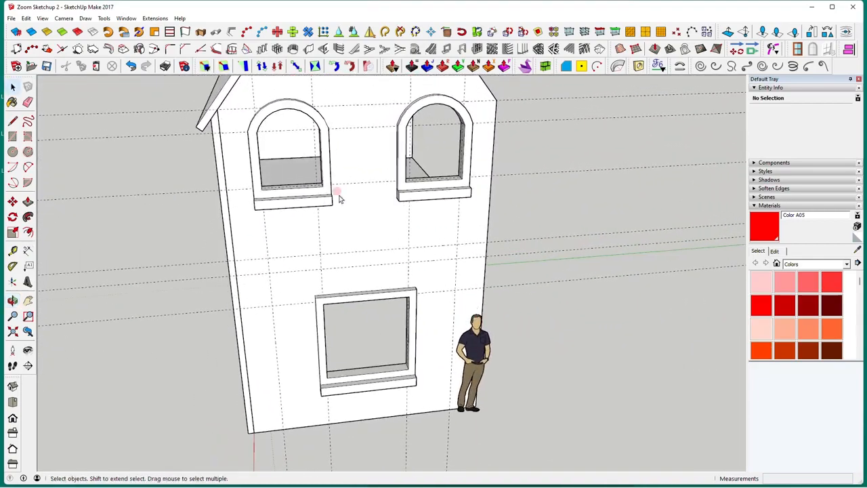
click(46, 66)
Flip the front wall group along the group's green axis.
middle_drag(559, 364, 415, 349)
click(455, 360)
right_click(416, 349)
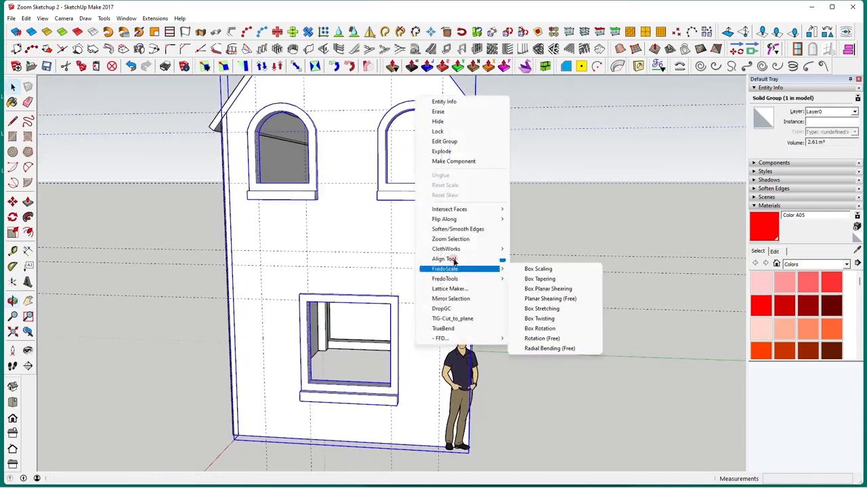
mouse_move(472, 221)
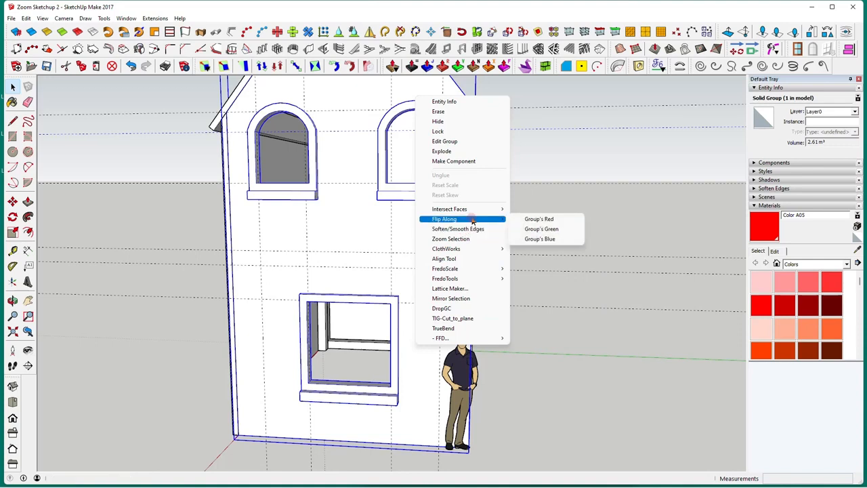
click(563, 230)
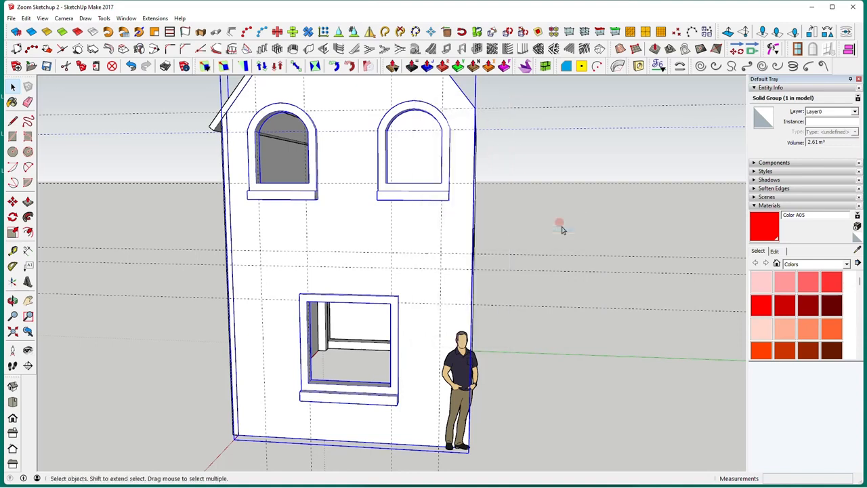
Flip the front wall group along the group's red axis.
right_click(419, 358)
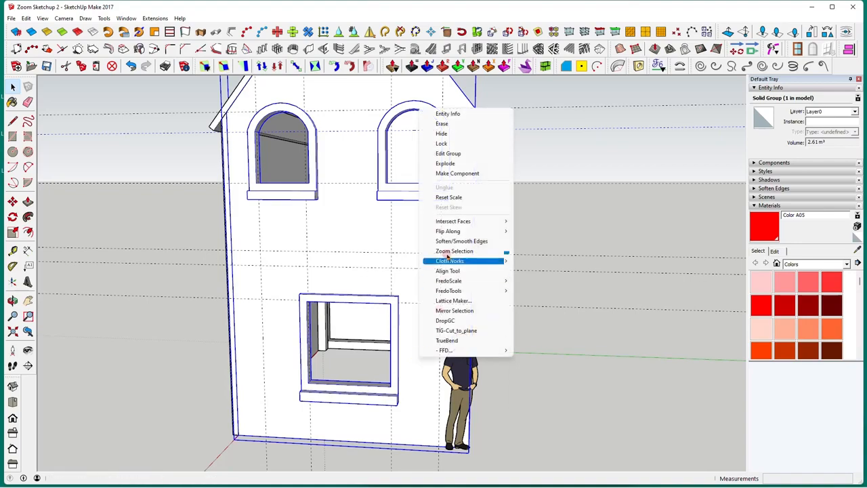
mouse_move(453, 231)
click(545, 232)
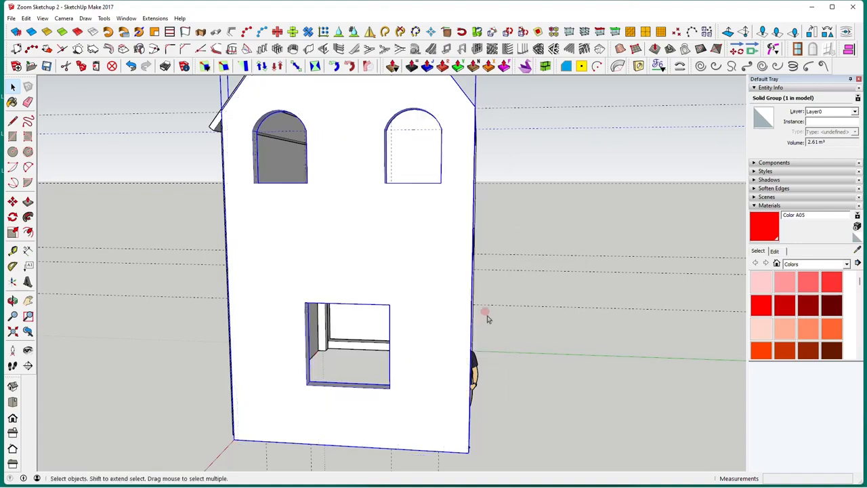
Inside the wall group, fill the left arched opening with a face using a line across it, and erase that line.
middle_drag(488, 314, 503, 353)
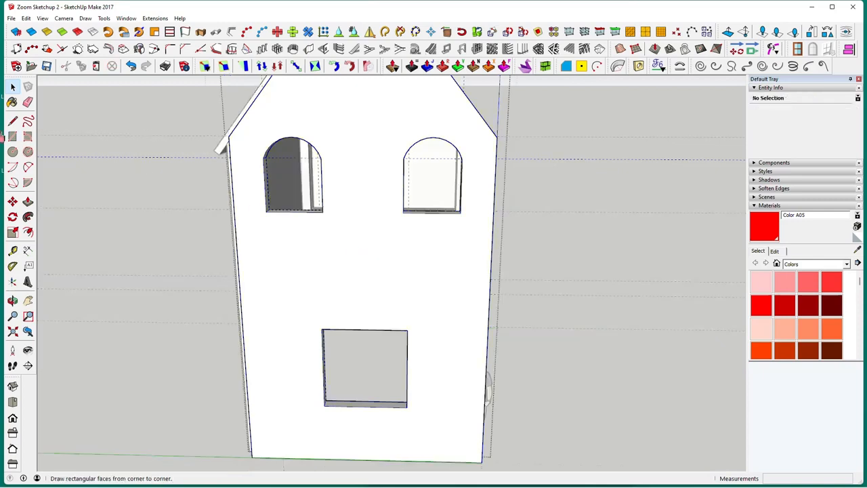
click(15, 121)
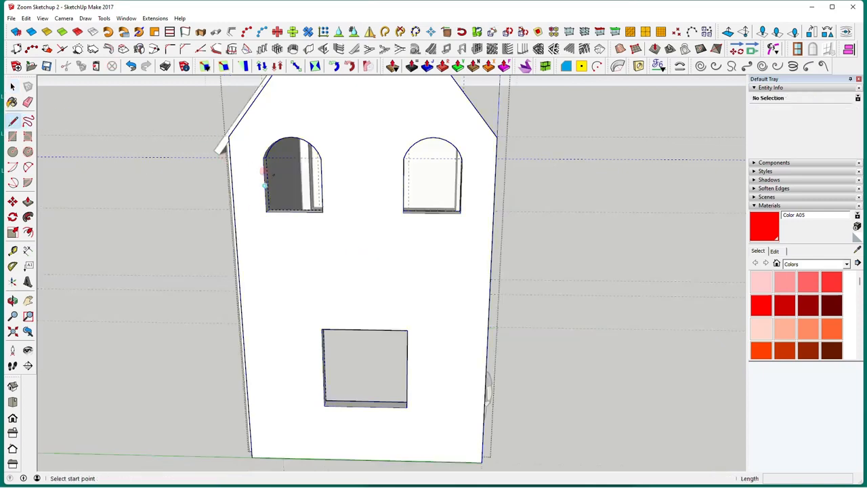
click(264, 185)
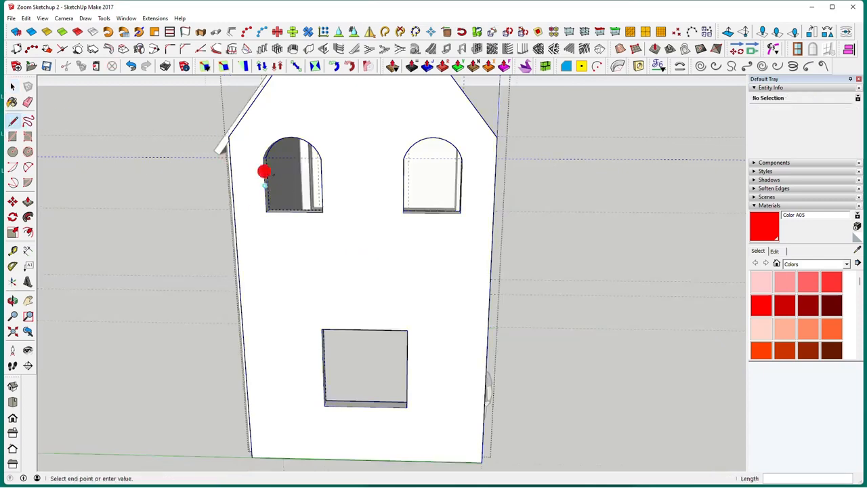
click(323, 185)
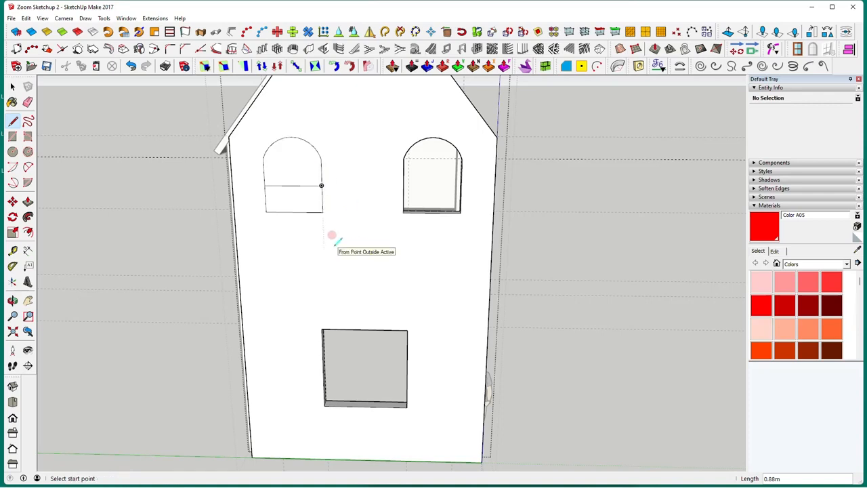
key(space)
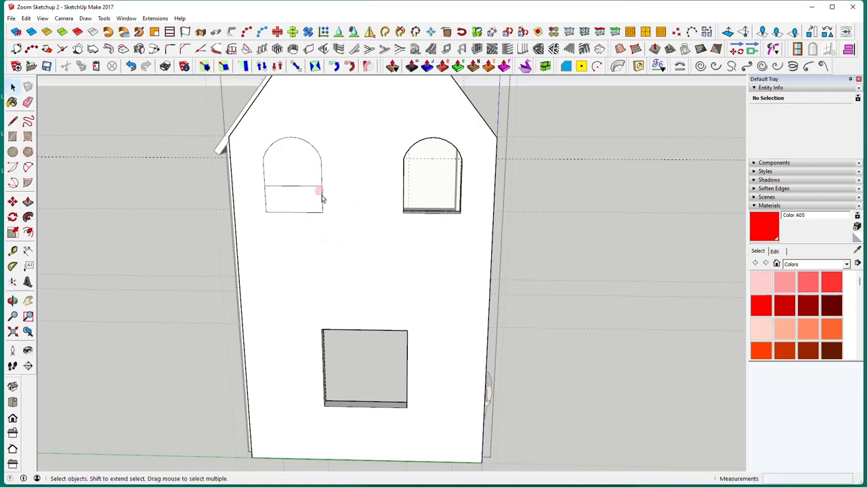
click(305, 186)
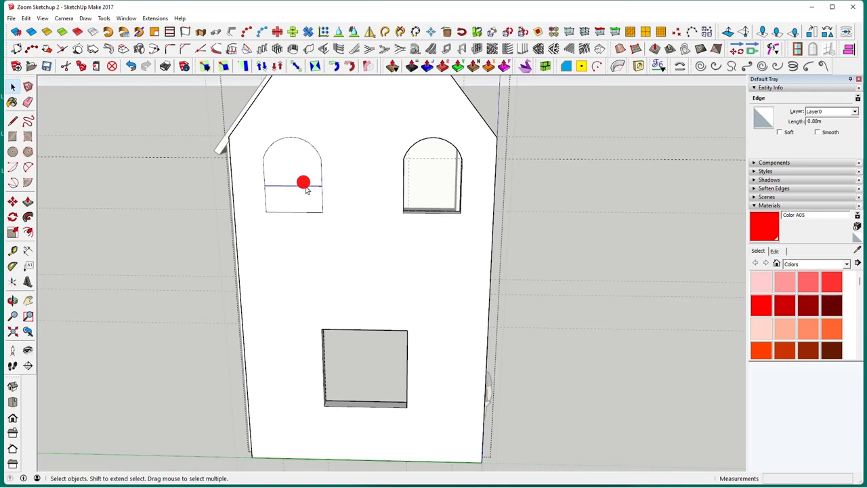
key(Delete)
Cut the arched face out of the wall group and paste it in place outside the group.
click(300, 187)
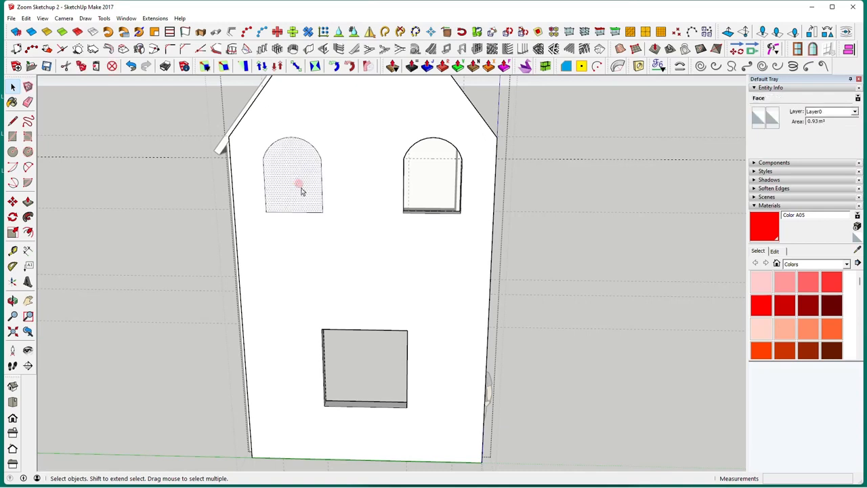
click(65, 66)
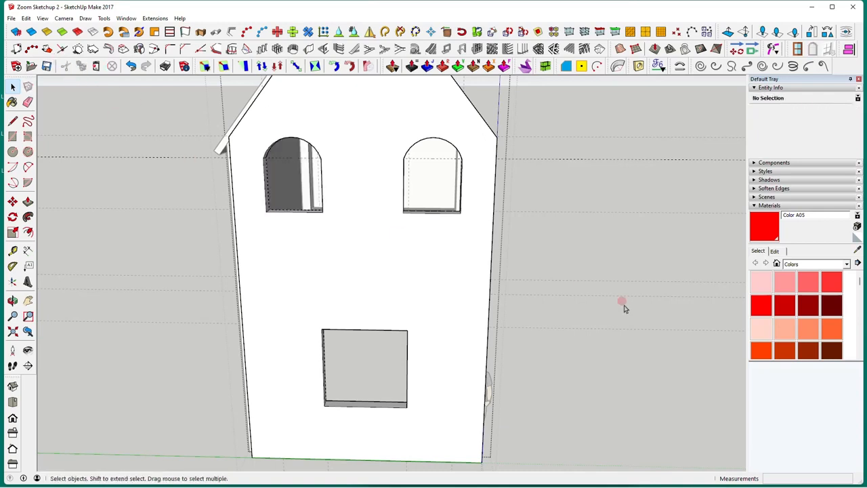
click(566, 260)
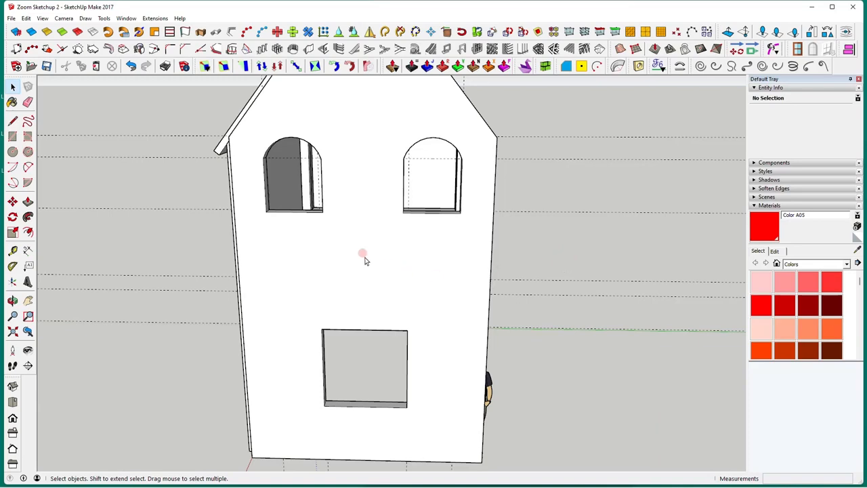
click(26, 18)
click(56, 92)
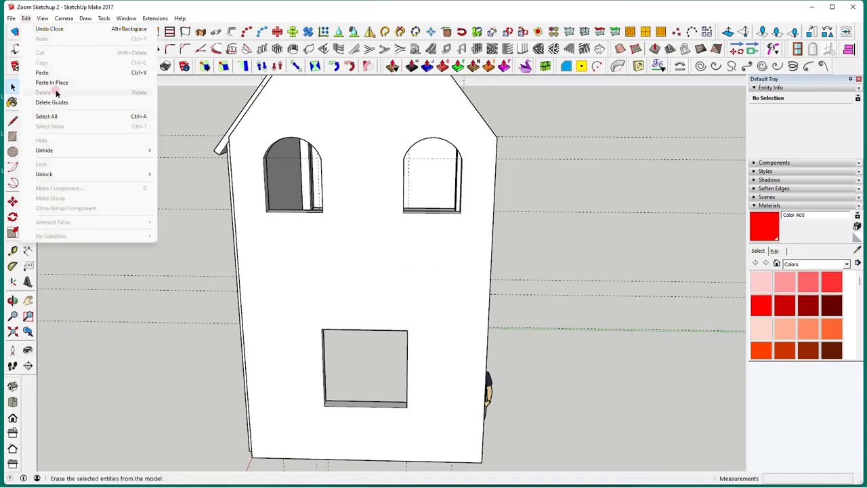
click(52, 82)
Make the pasted arched window face into its own group.
middle_drag(283, 190, 335, 238)
scroll(336, 241, up, 2)
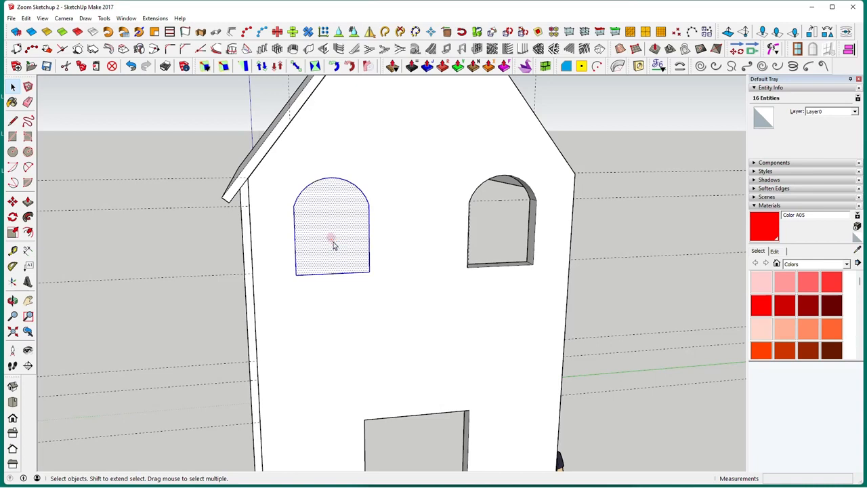
right_click(332, 244)
click(372, 288)
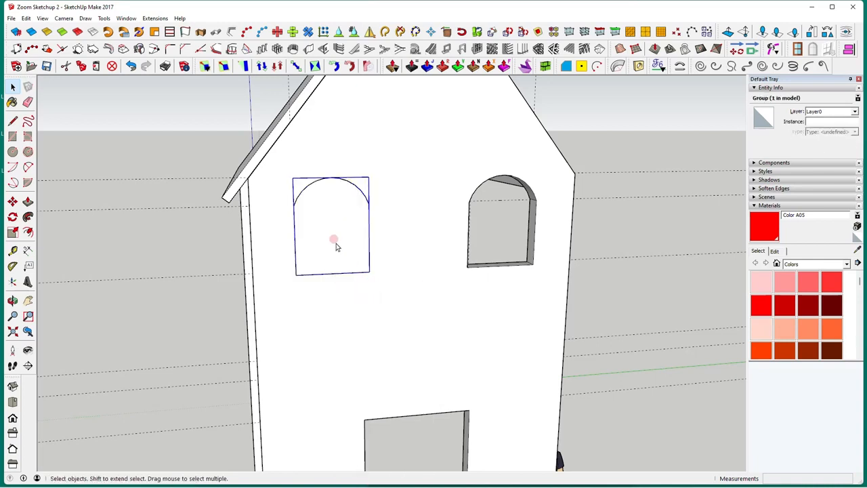
double_click(336, 243)
click(334, 241)
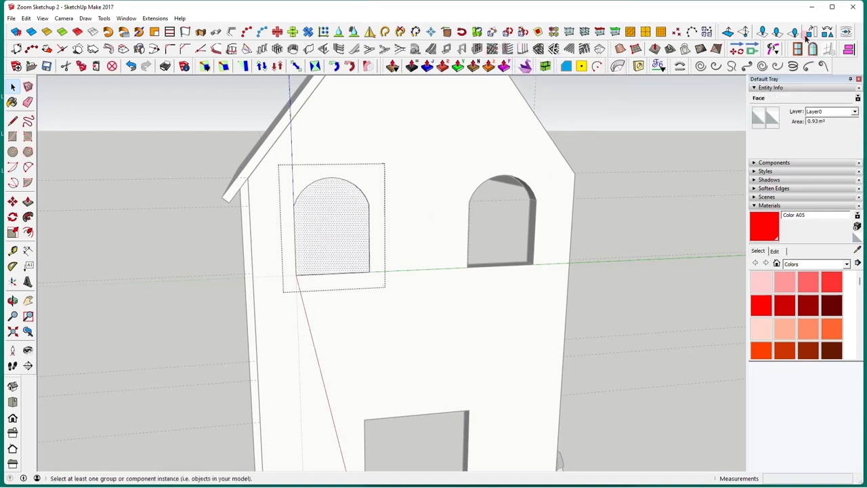
right_click(846, 68)
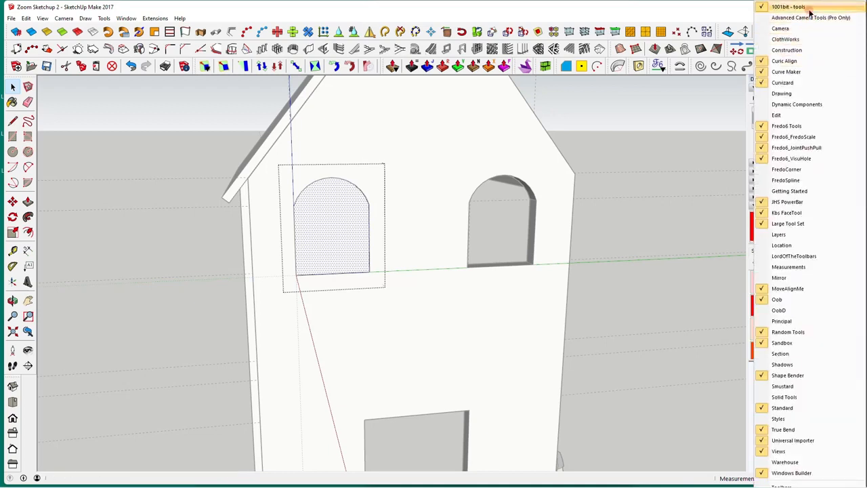
click(732, 97)
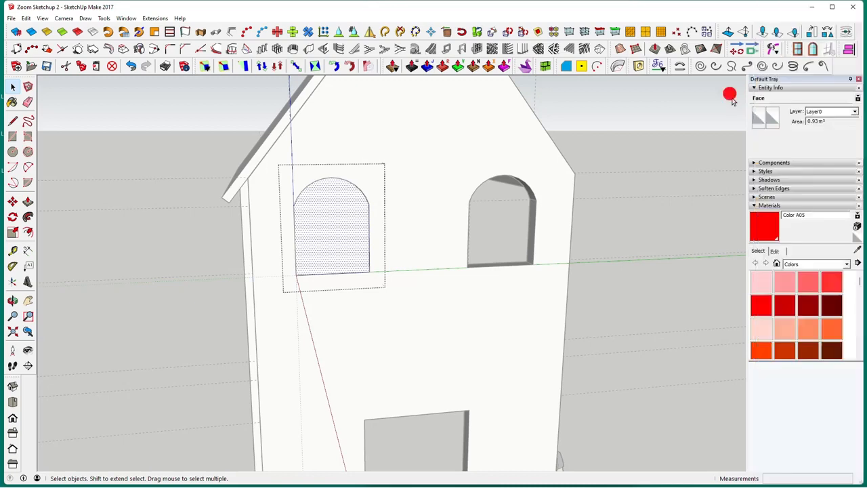
click(731, 94)
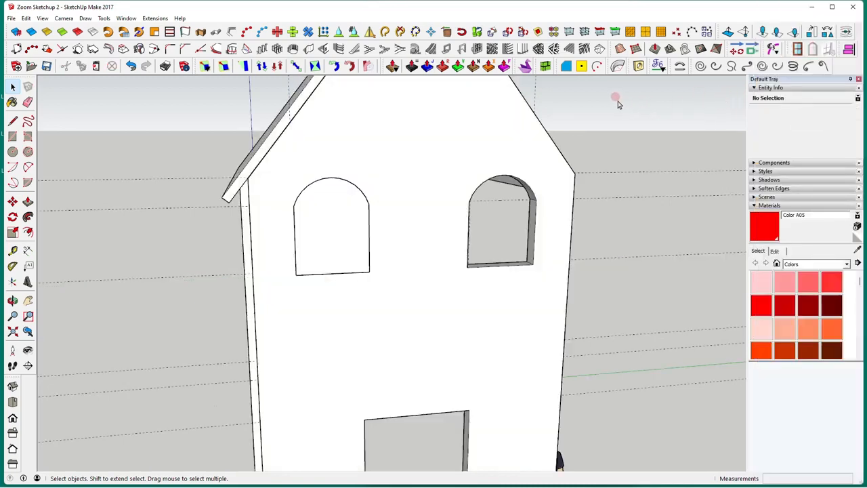
Inside the arched window group, turn the face into a 3 by 3 window frame with Panel Divider, frame depth 0.10 m, divider width 0.04 m.
double_click(345, 233)
double_click(345, 234)
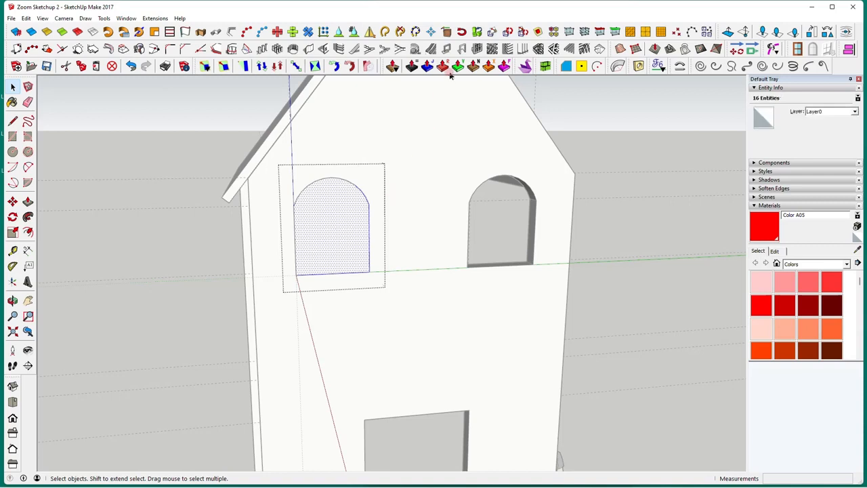
click(477, 48)
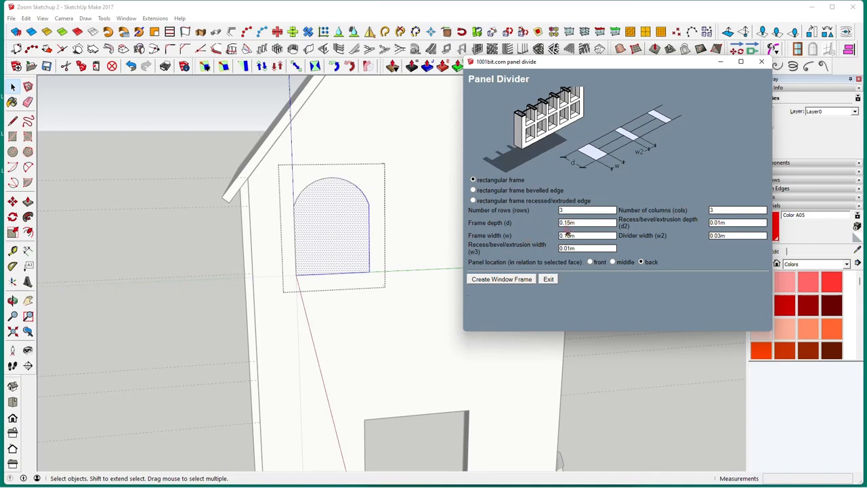
drag(580, 222, 543, 223)
click(688, 234)
click(506, 279)
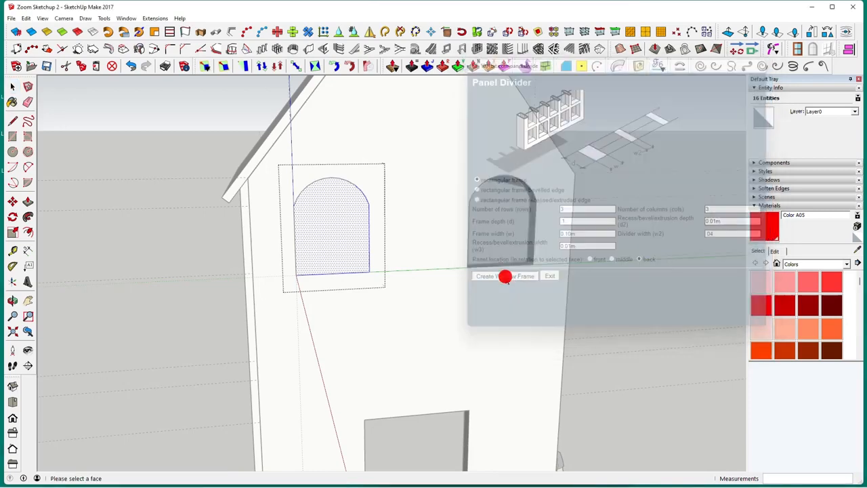
click(341, 254)
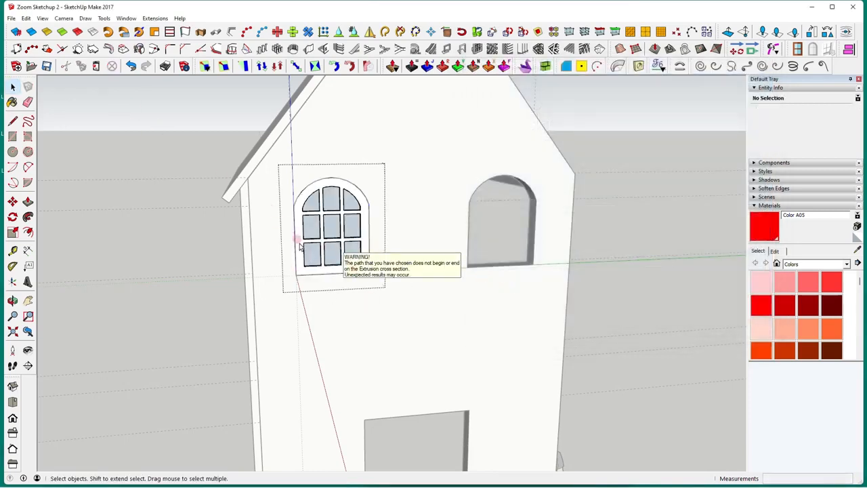
Delete the glass pane group nested inside the arched window, keeping only its frame, and close the window group.
middle_drag(305, 248, 373, 246)
scroll(379, 265, up, 3)
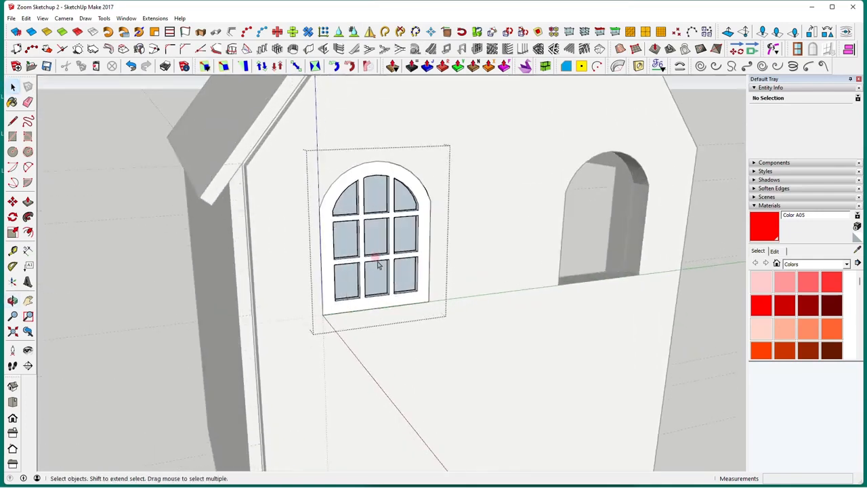
click(378, 235)
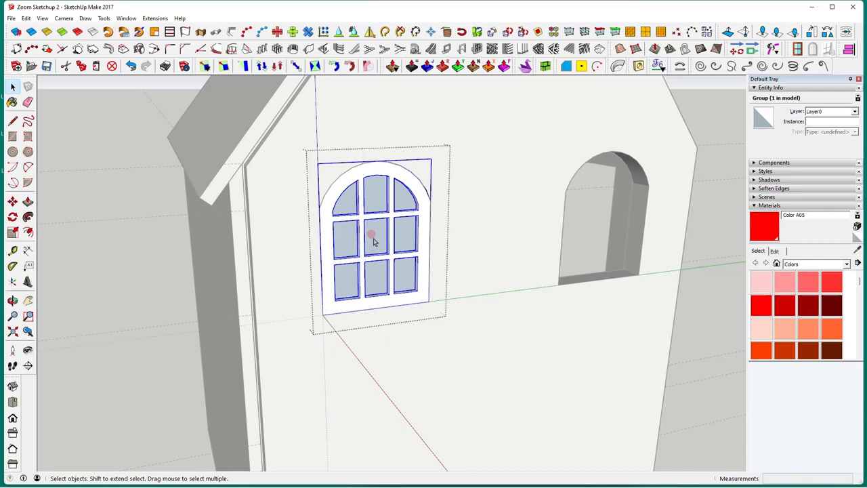
double_click(373, 241)
click(376, 242)
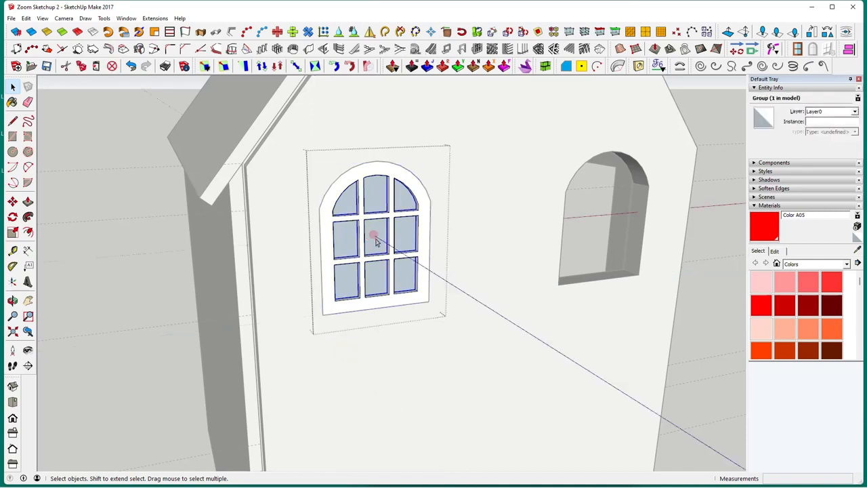
key(Delete)
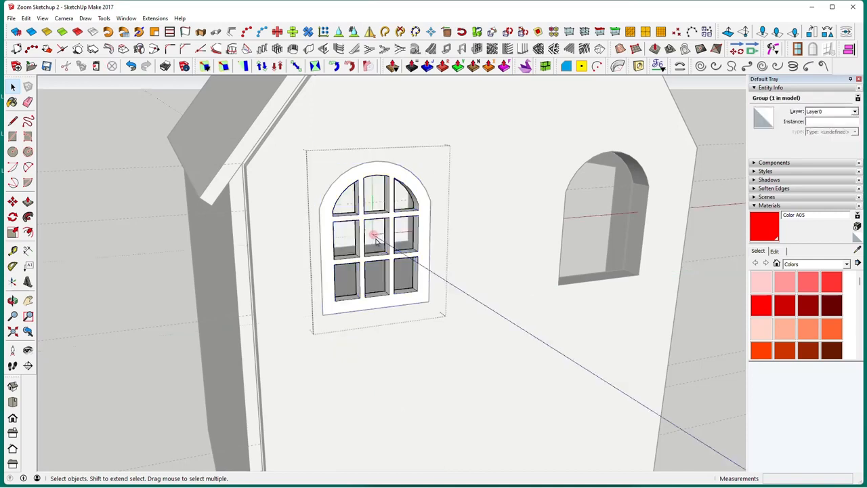
scroll(416, 274, down, 3)
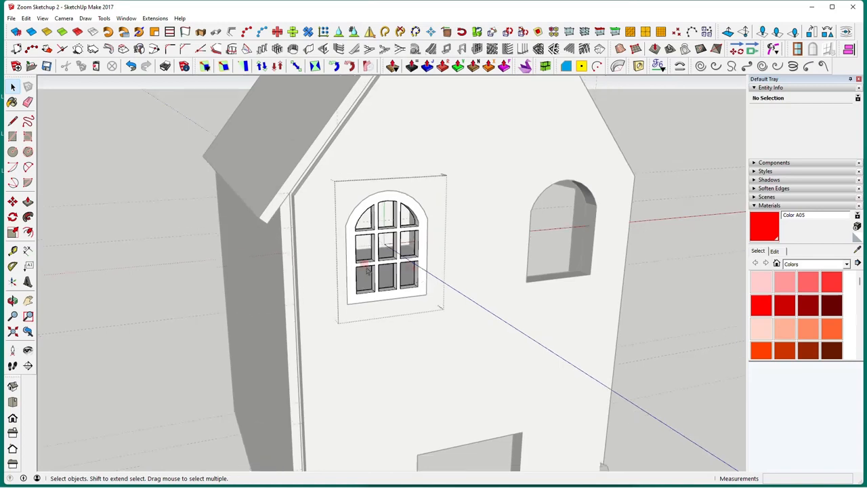
click(348, 259)
click(414, 331)
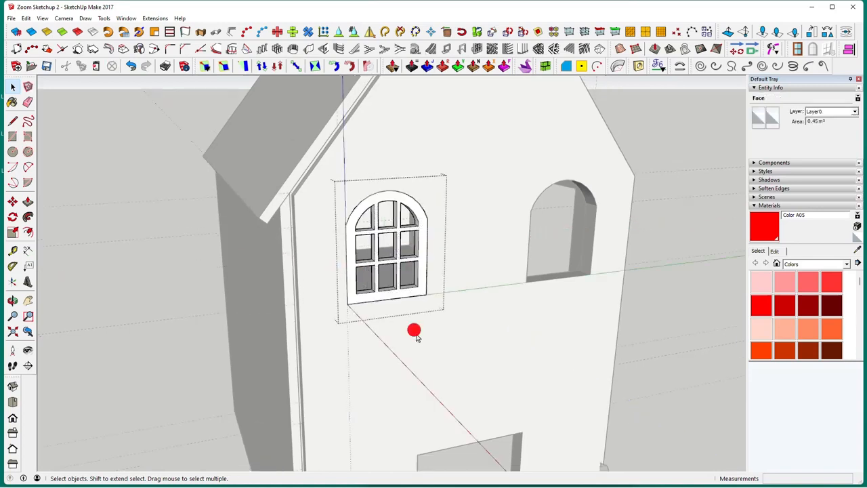
click(350, 278)
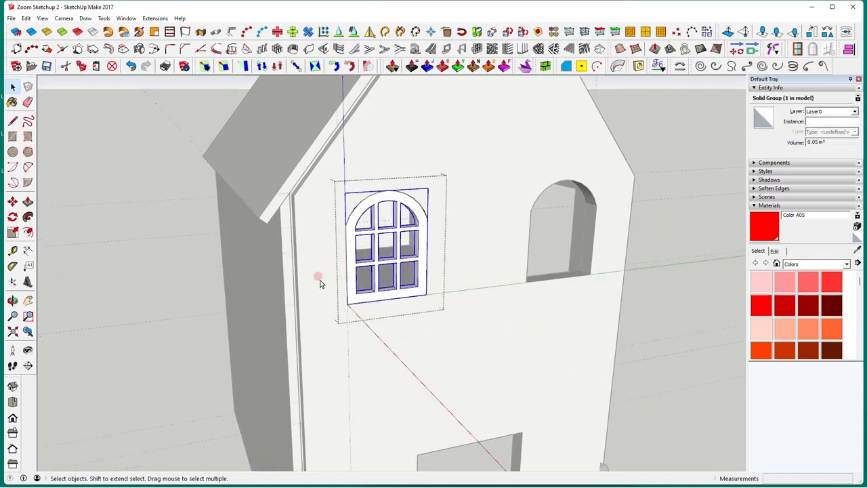
click(244, 286)
Copy the arched window group into the other arched opening, using the lower corner of the opening as the reference point.
click(350, 286)
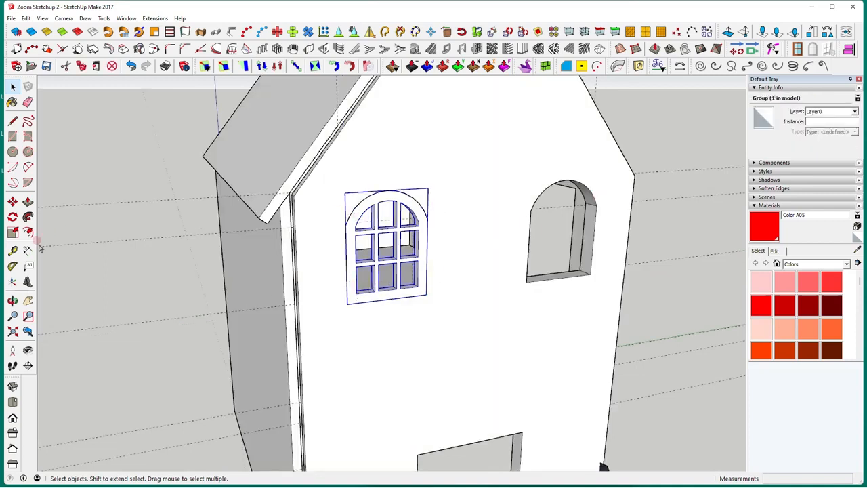
click(12, 201)
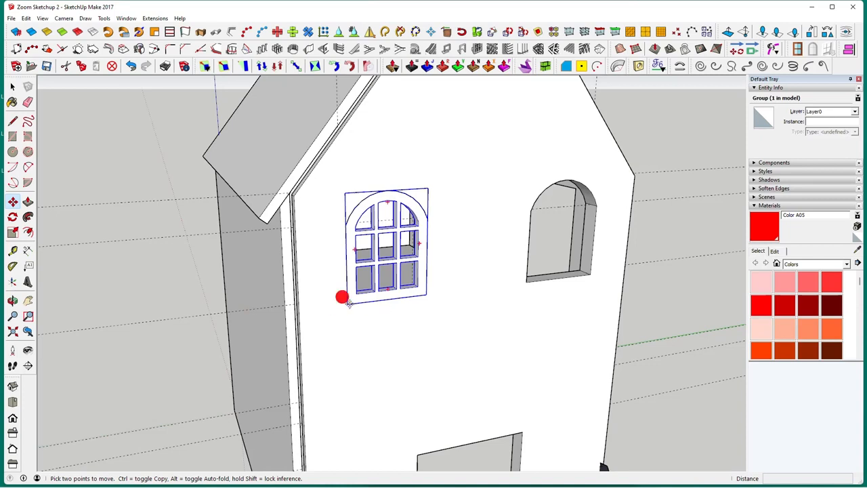
key(ctrl)
click(348, 303)
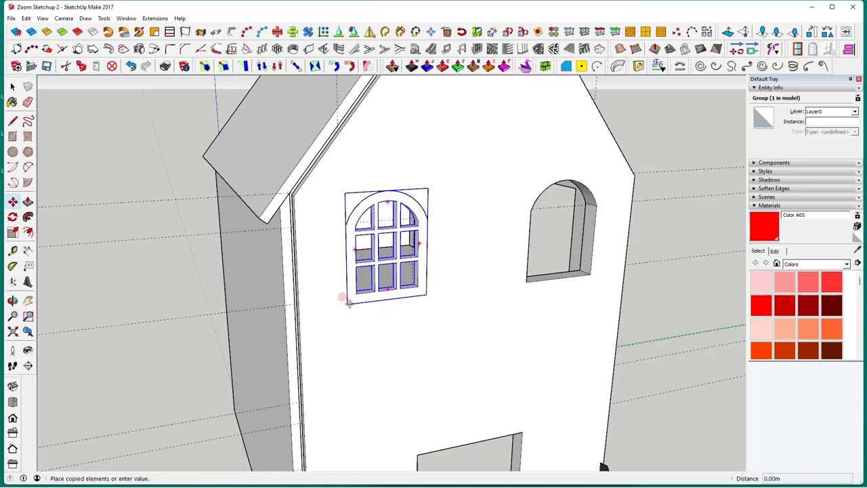
click(523, 280)
middle_drag(538, 348, 378, 276)
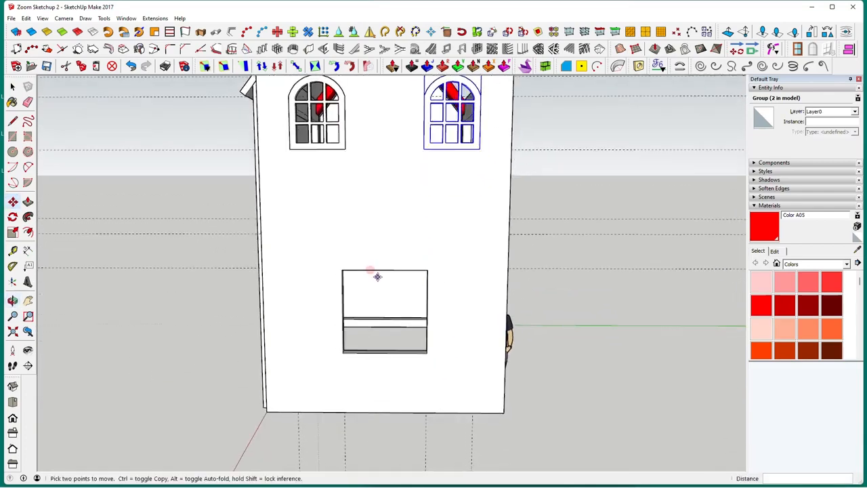
key(space)
Inside the wall group, fill the square ground-floor opening with a face using a line across it, and erase that line.
click(448, 334)
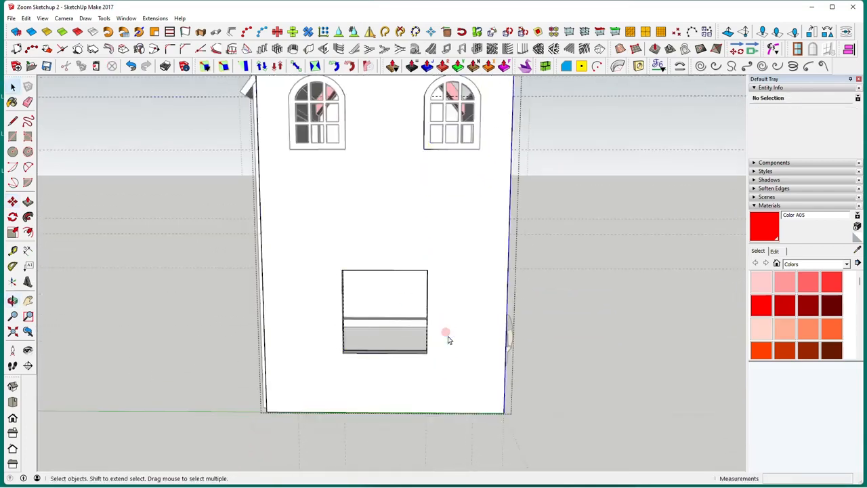
click(448, 337)
scroll(444, 336, up, 3)
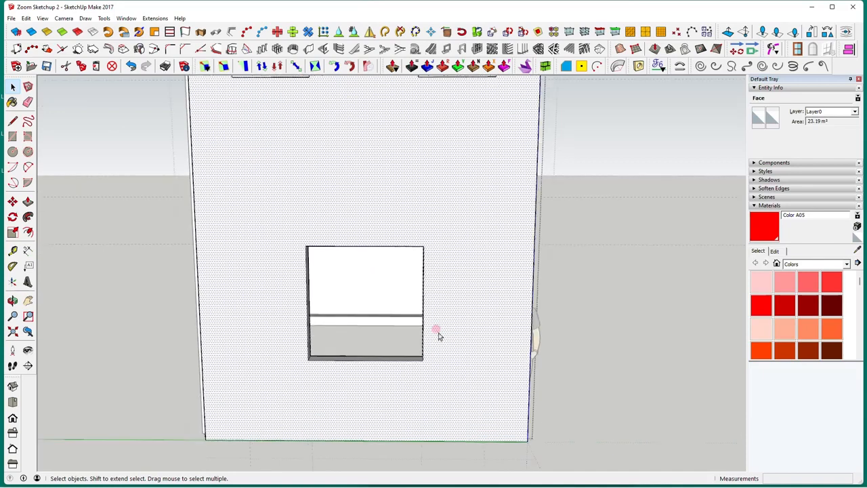
click(12, 121)
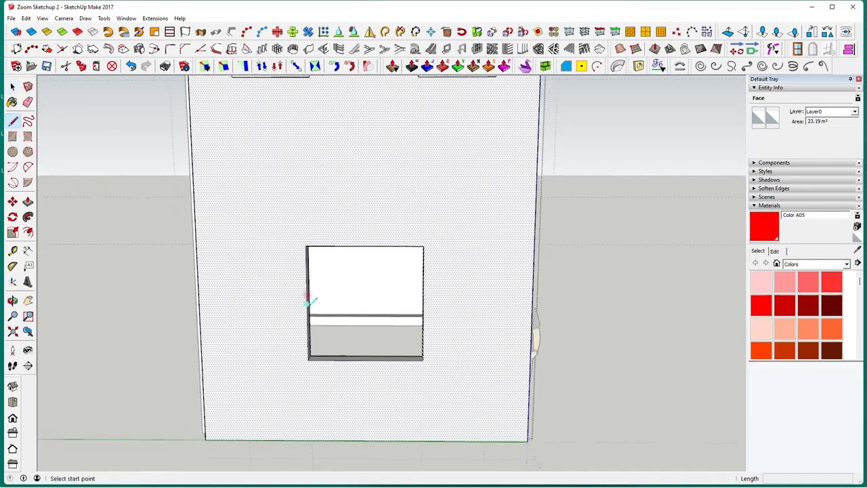
click(308, 303)
click(423, 302)
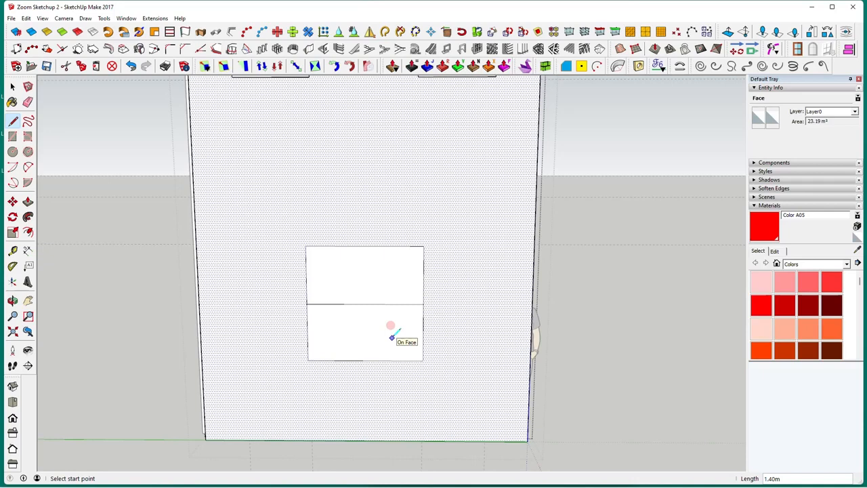
key(space)
click(397, 304)
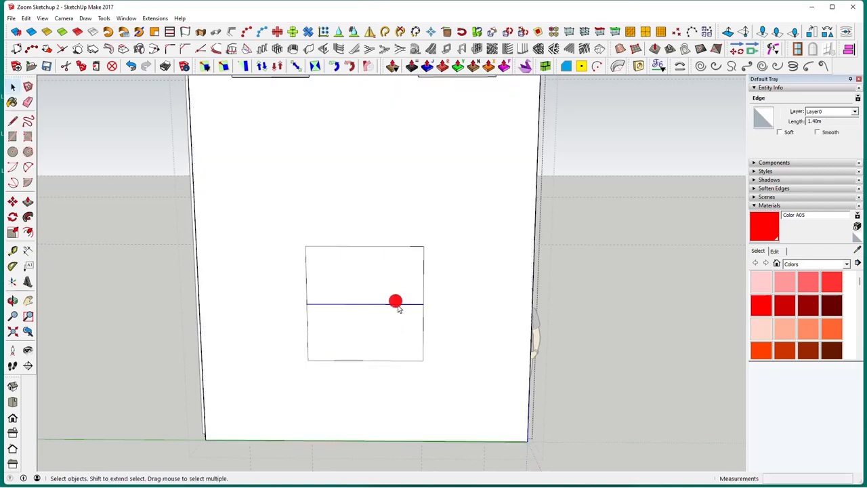
key(Delete)
Cut the square face out of the wall group and paste it in place outside as its own group.
click(394, 309)
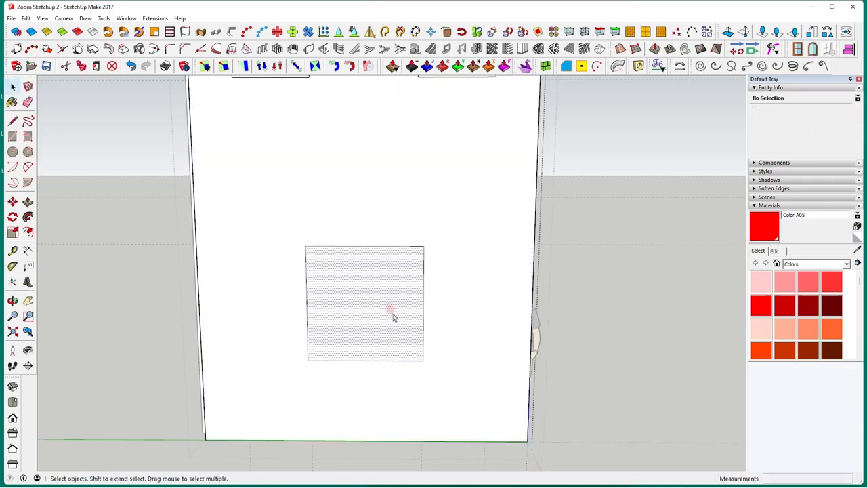
click(65, 65)
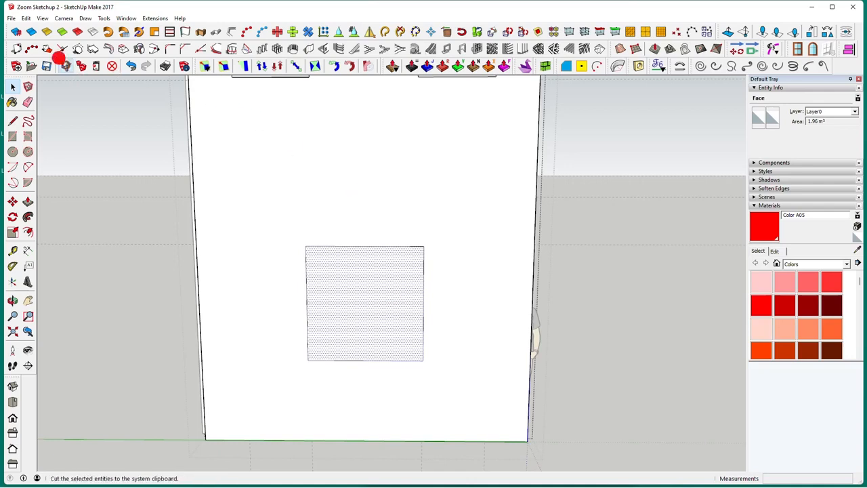
click(589, 347)
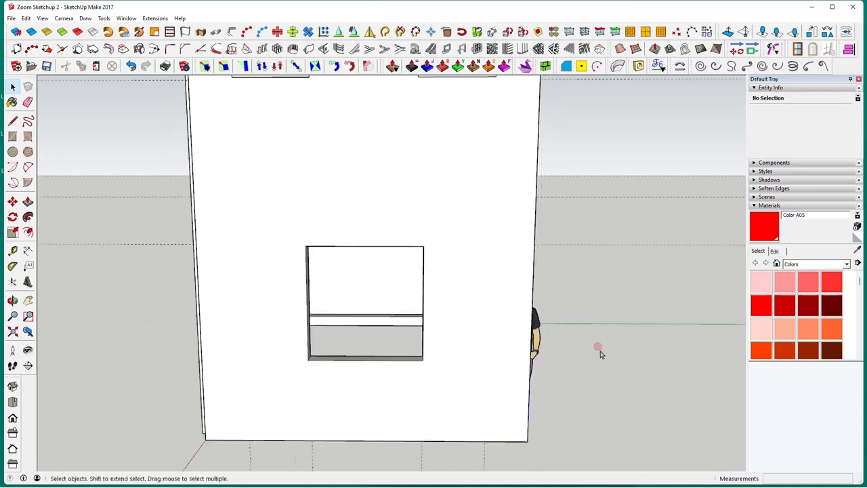
click(26, 18)
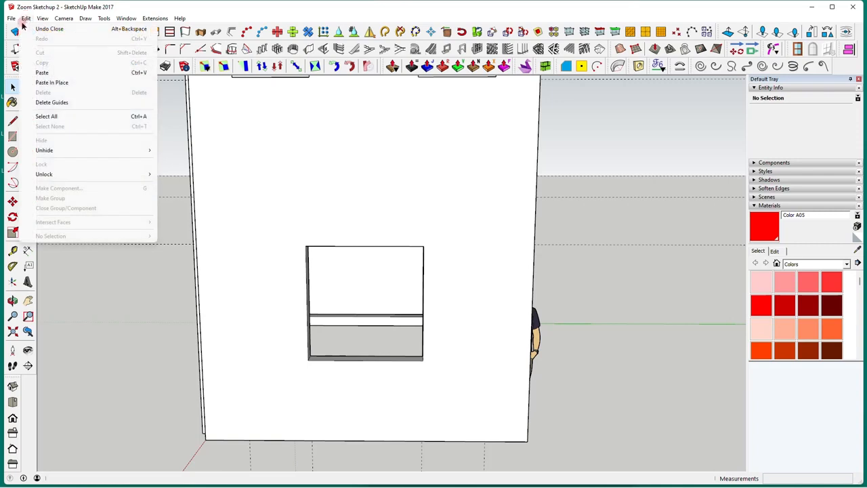
click(55, 82)
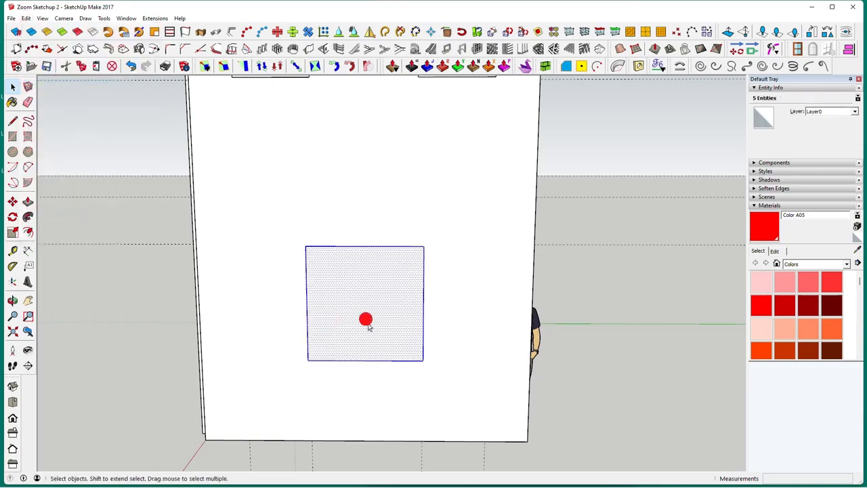
right_click(368, 326)
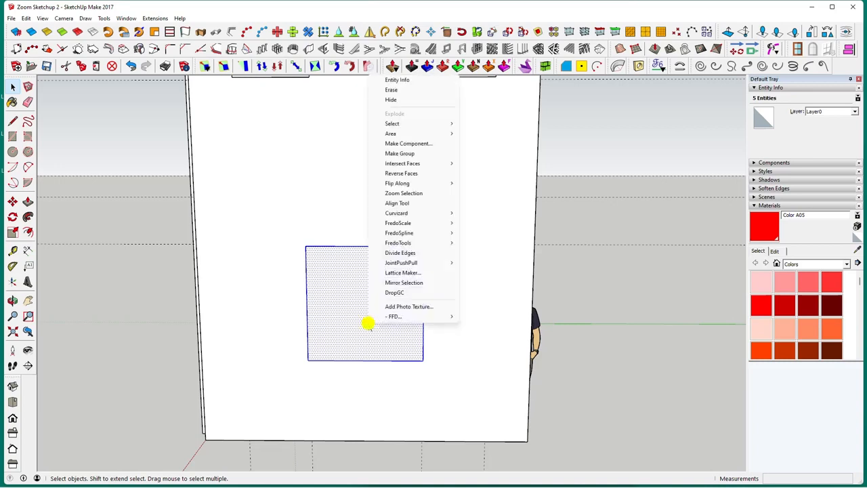
click(419, 154)
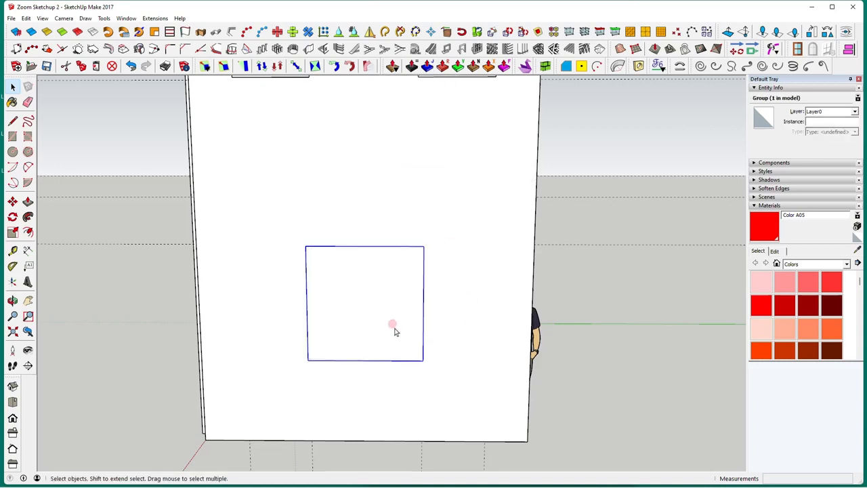
Inside the square window group, turn the face into a window frame with Panel Divider using 4 rows and 4 columns.
mouse_move(381, 319)
middle_down()
mouse_move(397, 316)
mouse_move(390, 315)
middle_up()
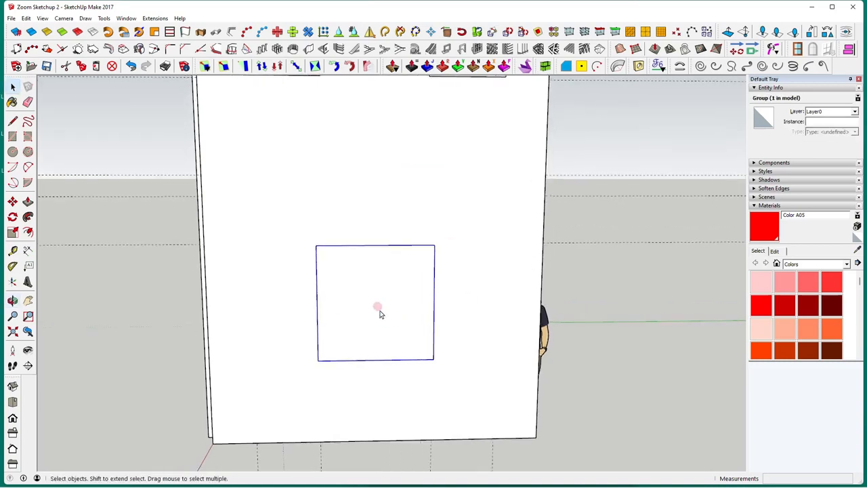
double_click(378, 308)
click(378, 307)
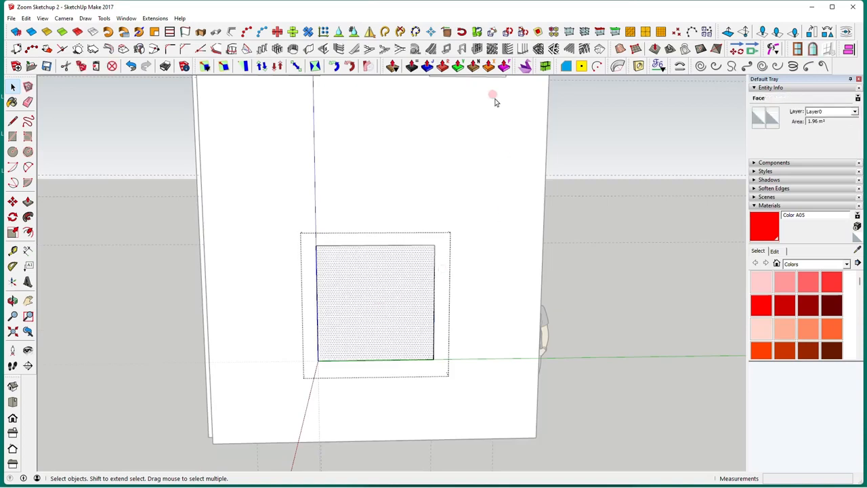
click(477, 50)
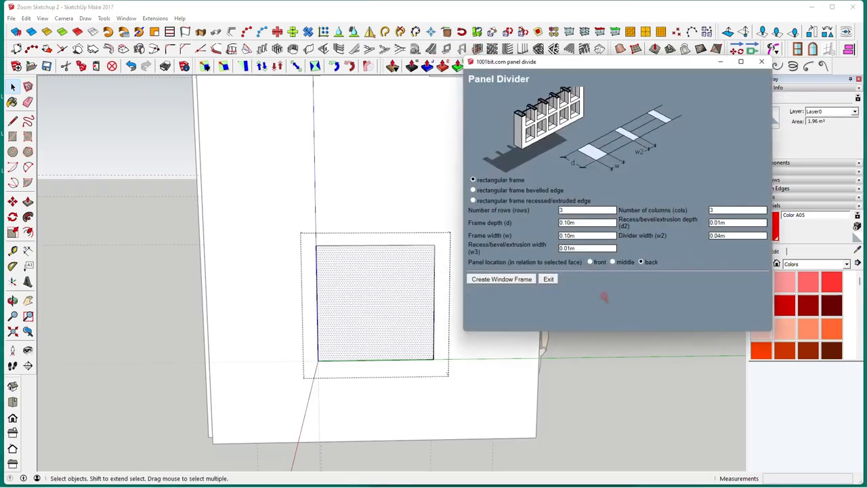
double_click(562, 210)
text(4)
double_click(713, 210)
click(519, 280)
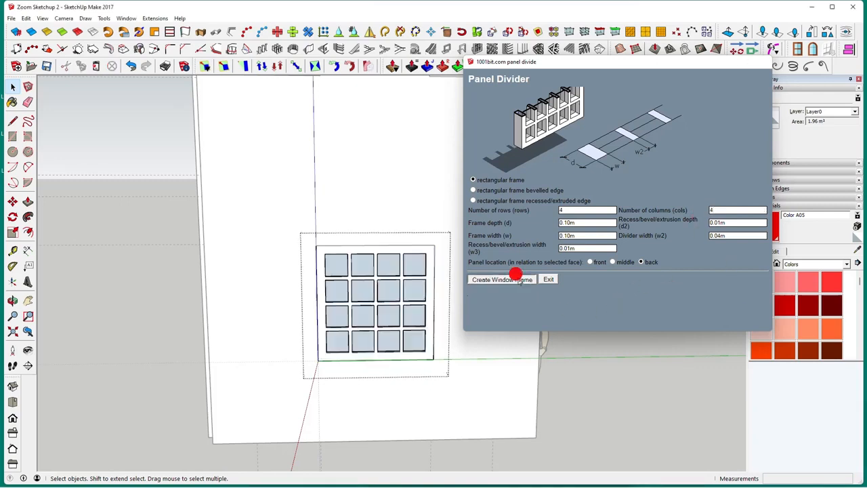
Delete the group of glass panes inside the square window frame and close the window group.
scroll(442, 326, down, 2)
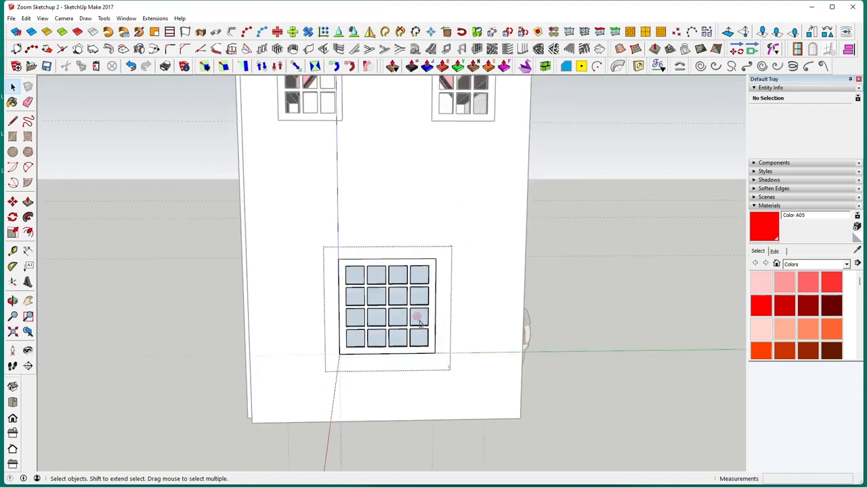
double_click(418, 300)
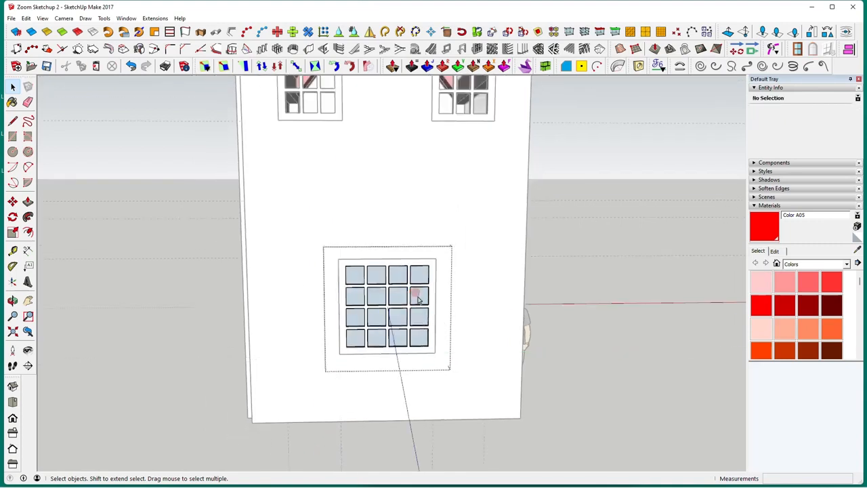
click(418, 301)
scroll(418, 300, up, 3)
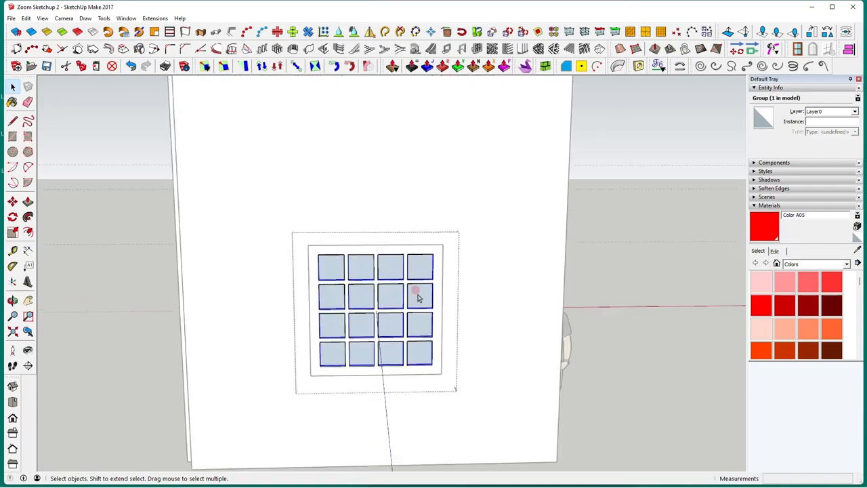
middle_drag(409, 295, 561, 276)
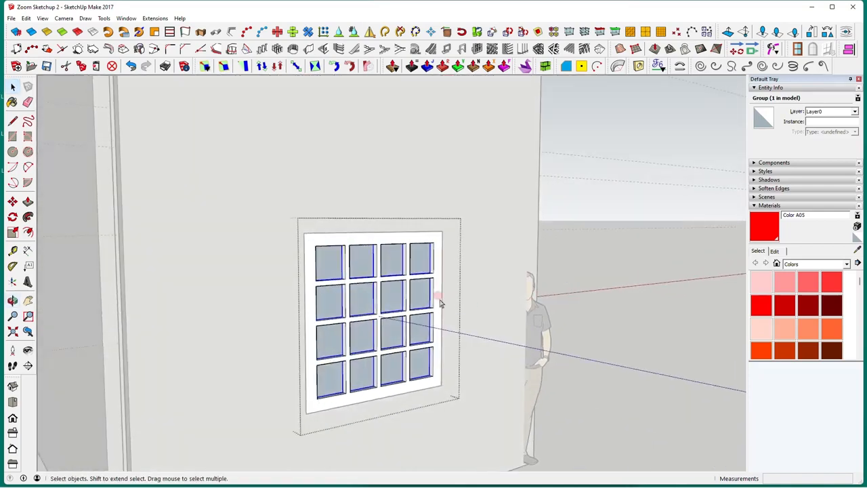
key(Escape)
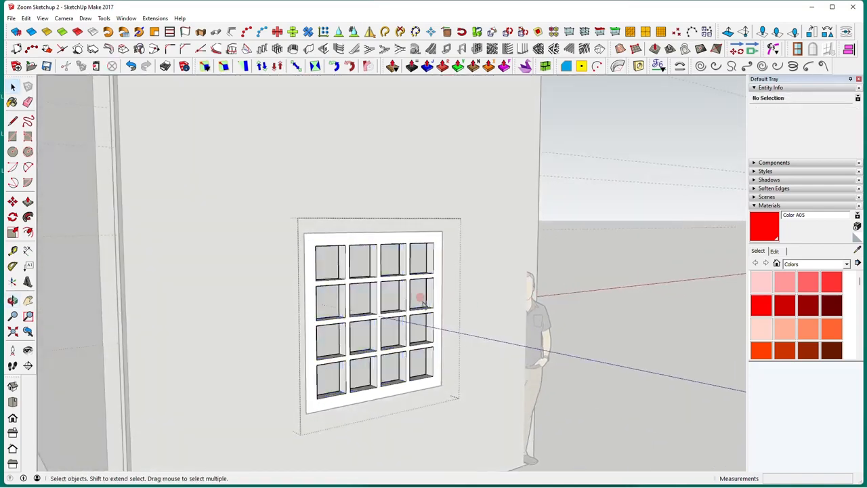
scroll(419, 302, down, 4)
scroll(421, 303, down, 1)
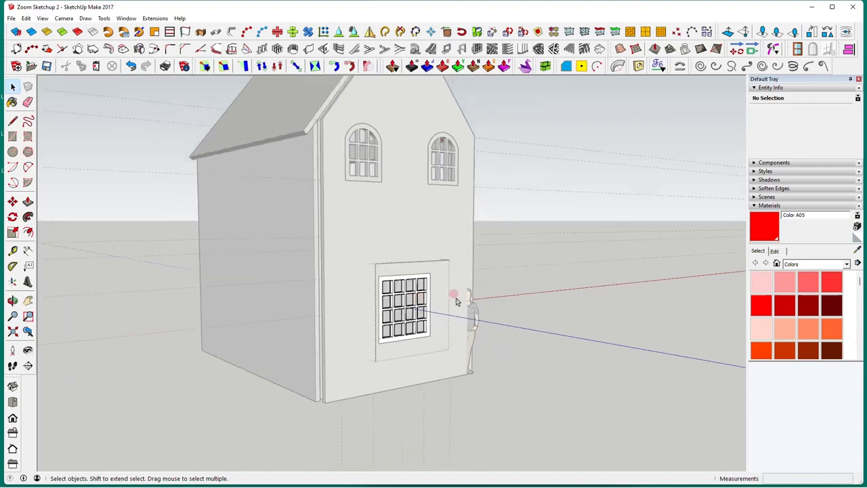
click(547, 312)
click(547, 312)
Group the gable wall together with its two arched windows and the square ground-floor window.
middle_drag(542, 287, 448, 335)
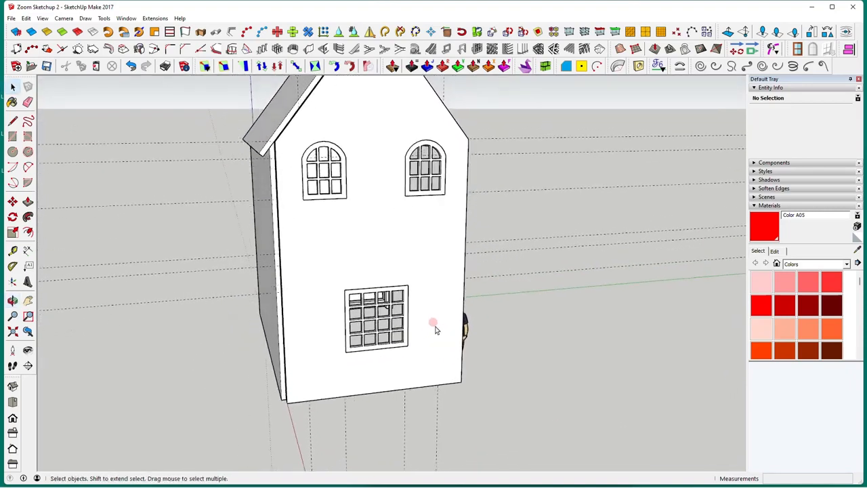
scroll(435, 328, up, 2)
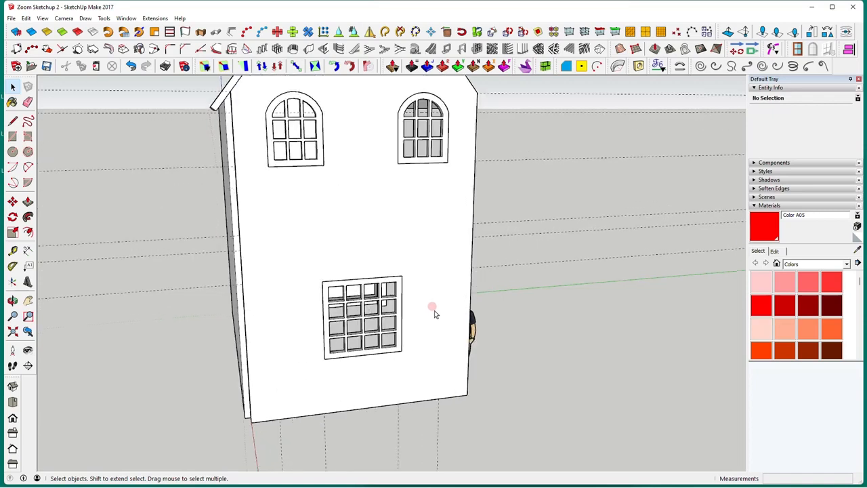
click(435, 311)
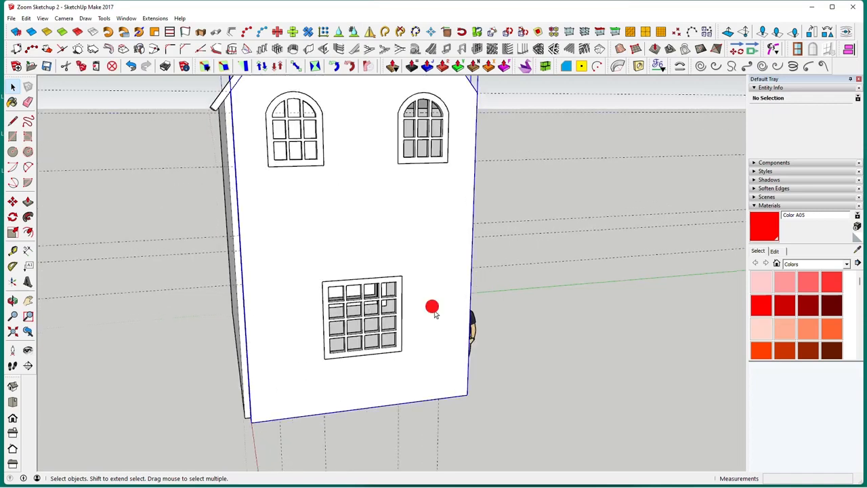
shift+click(402, 333)
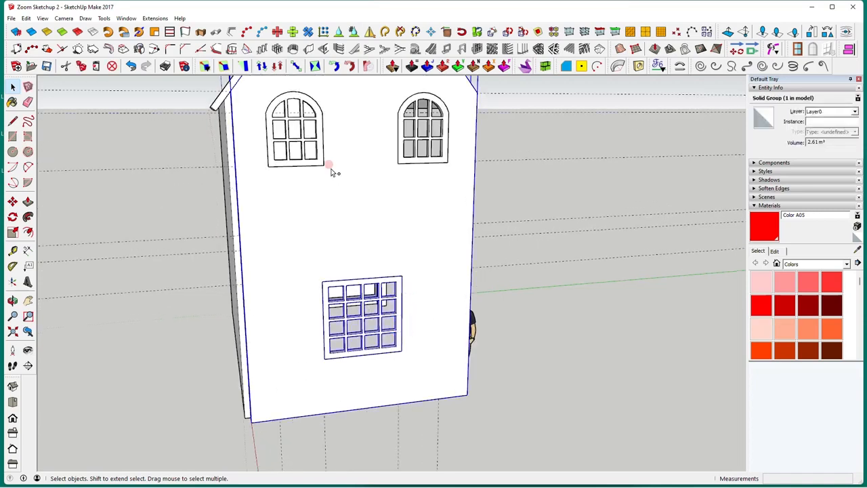
shift+click(401, 143)
right_click(391, 205)
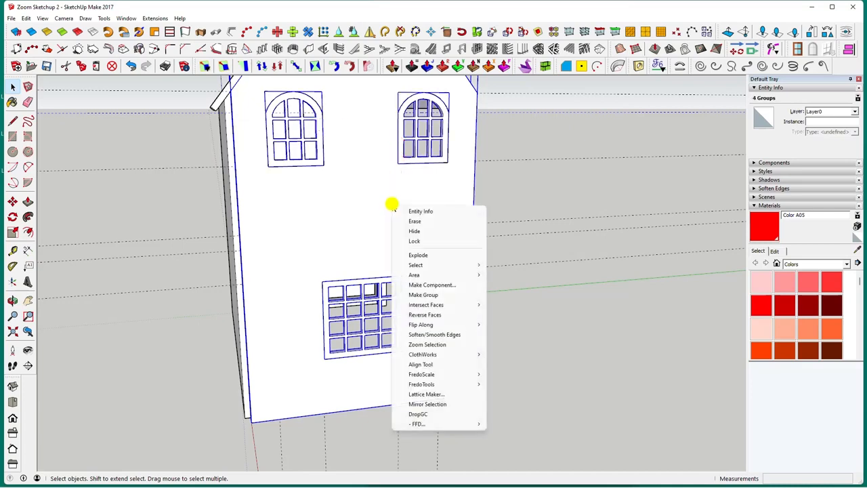
click(448, 298)
Flip the combined wall and window group along the group's red axis.
middle_drag(480, 300, 291, 309)
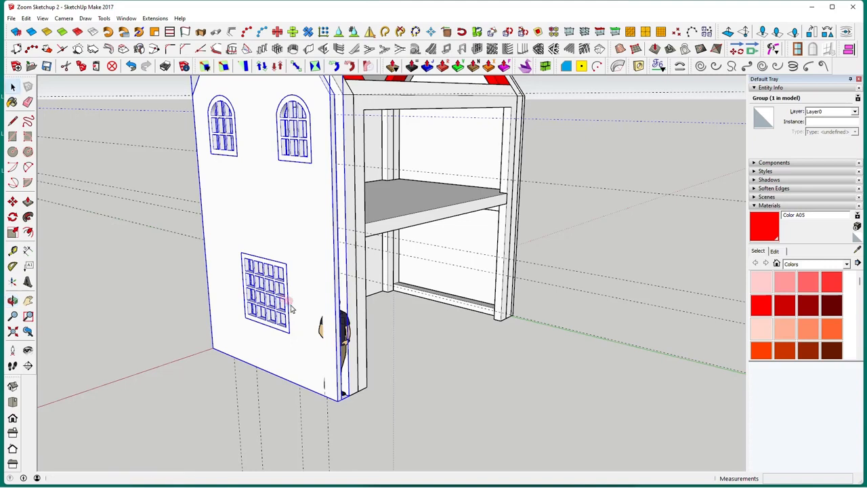
right_click(305, 243)
mouse_move(358, 364)
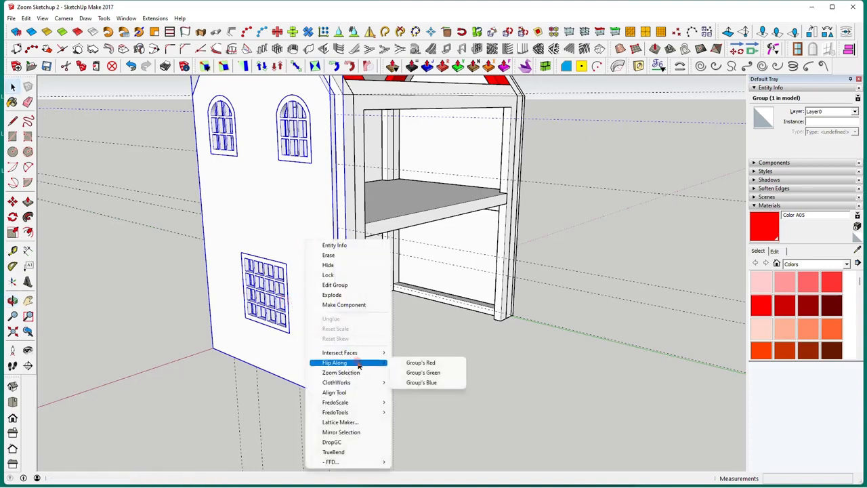
click(419, 365)
click(116, 267)
middle_drag(116, 267, 400, 269)
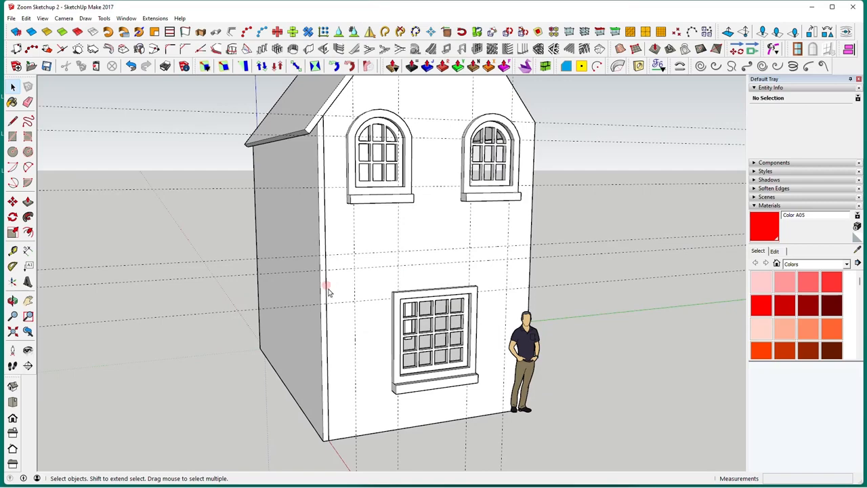
Delete all guides from the model and save the file.
click(26, 17)
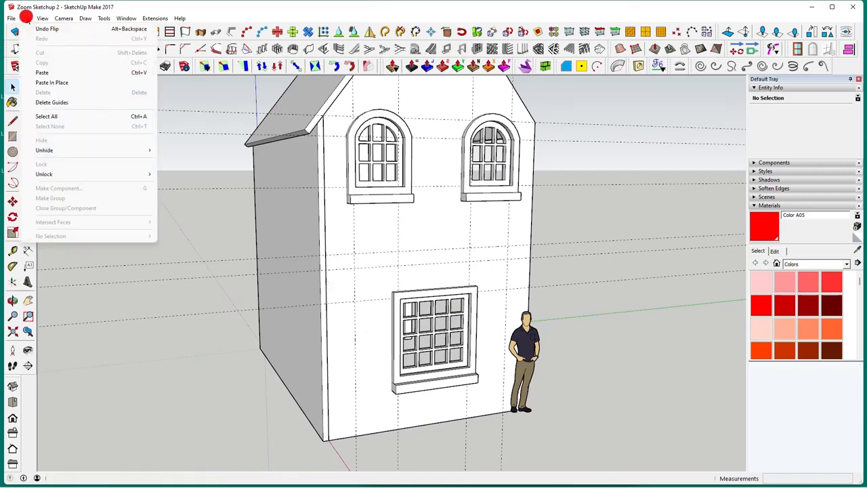
click(95, 102)
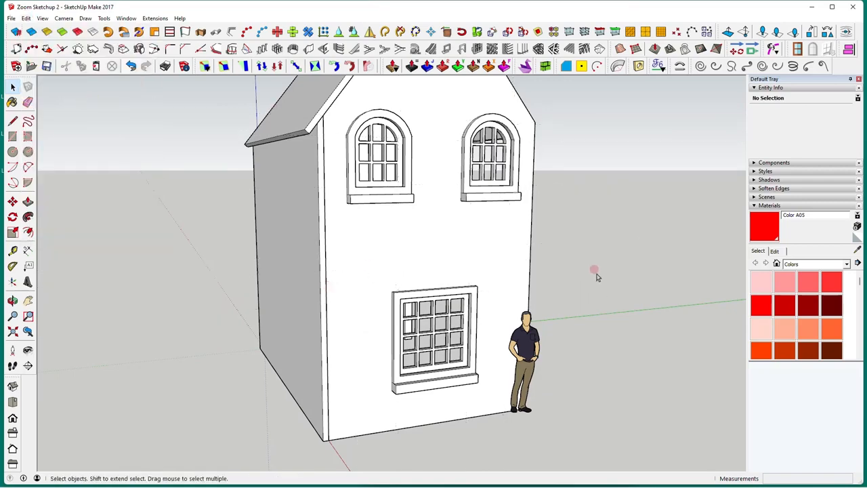
middle_drag(597, 276, 620, 335)
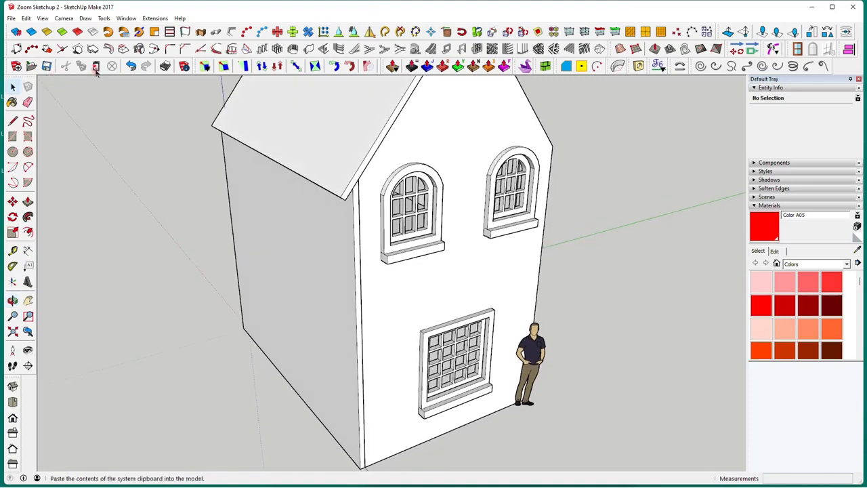
click(47, 66)
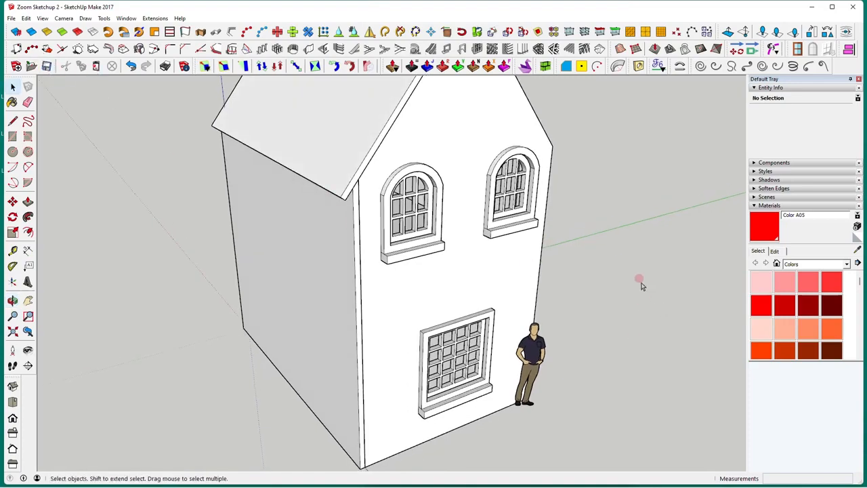
middle_drag(642, 285, 566, 238)
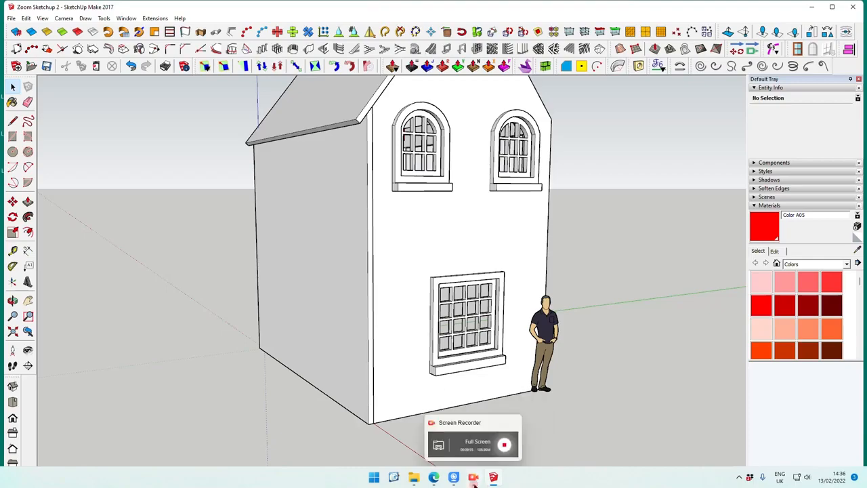
click(474, 479)
click(835, 429)
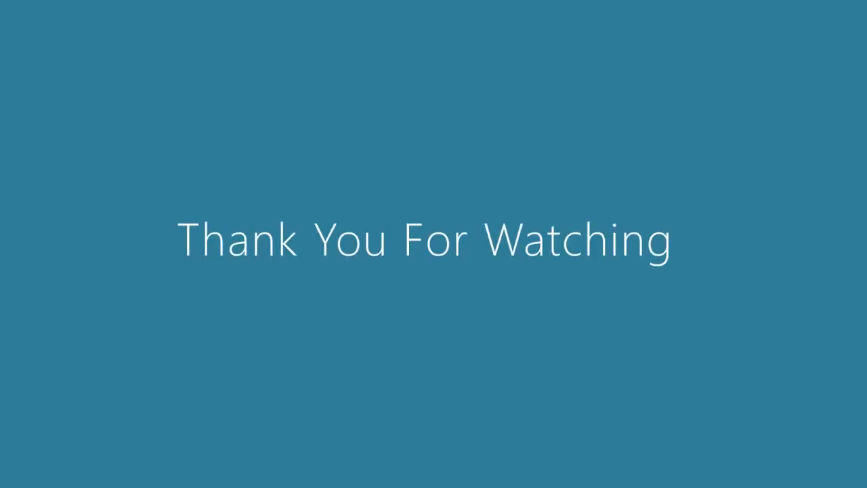